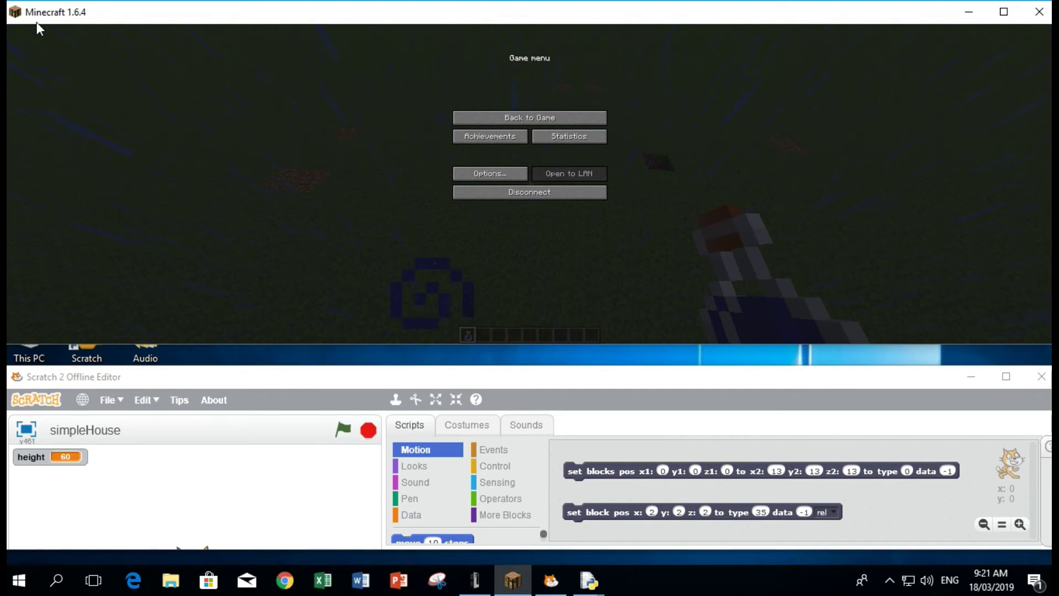
- Pause the running game and minimize both the Minecraft and Scratch windows
click(594, 119)
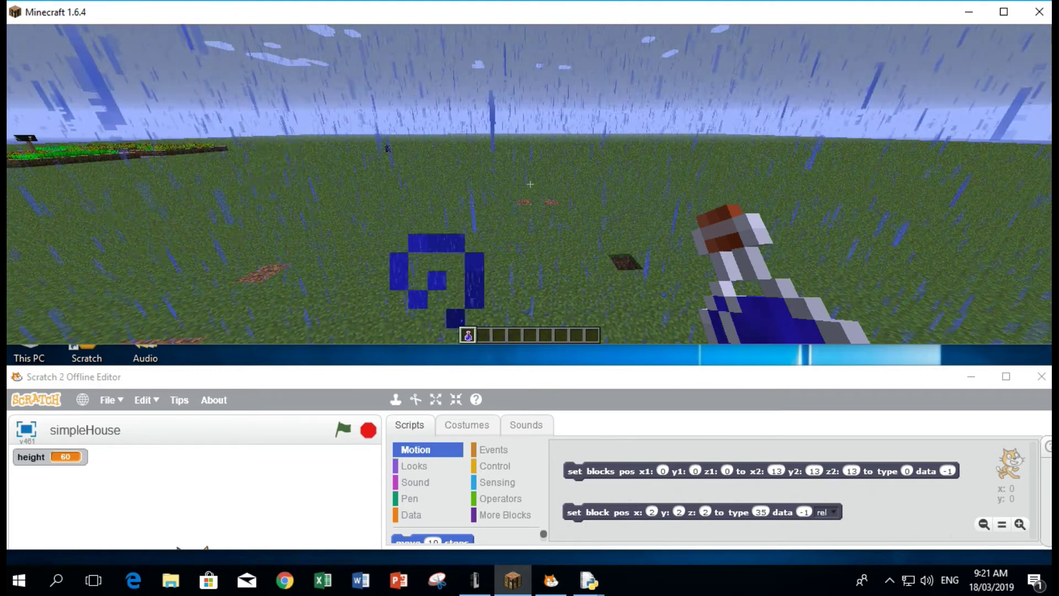
key(Escape)
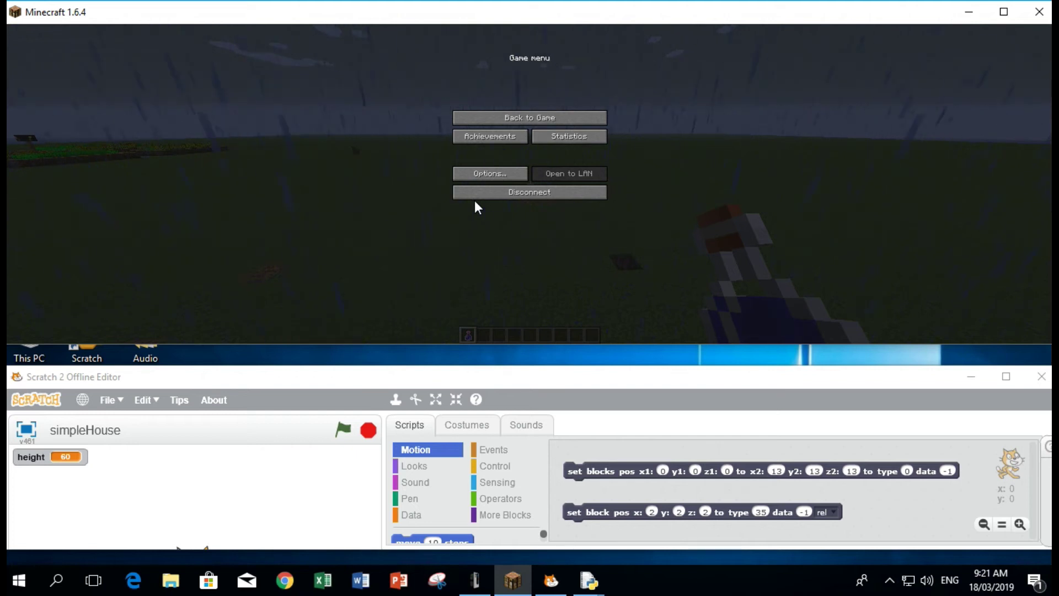
click(969, 15)
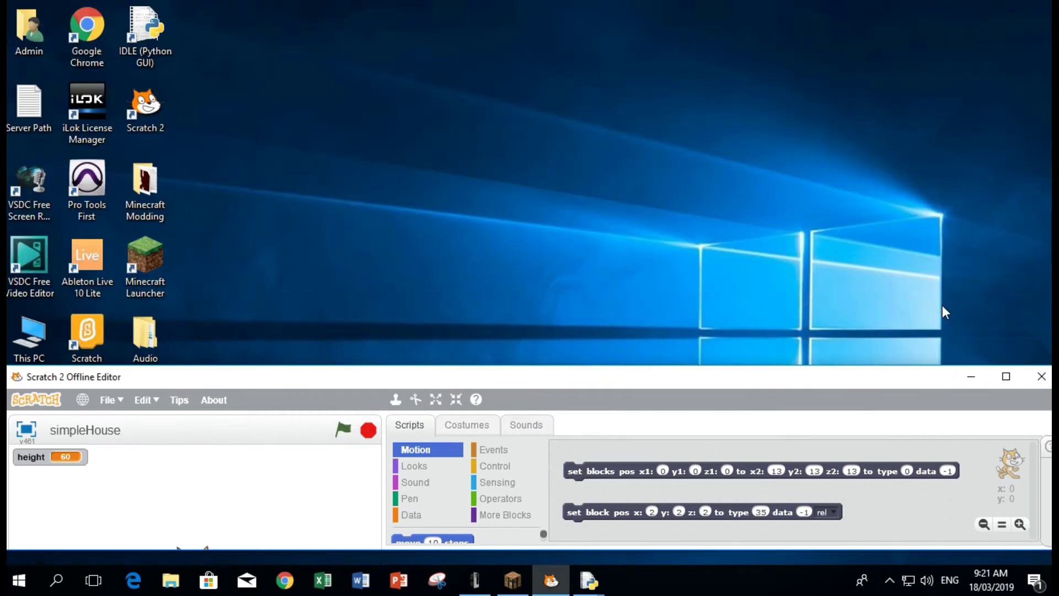
click(966, 382)
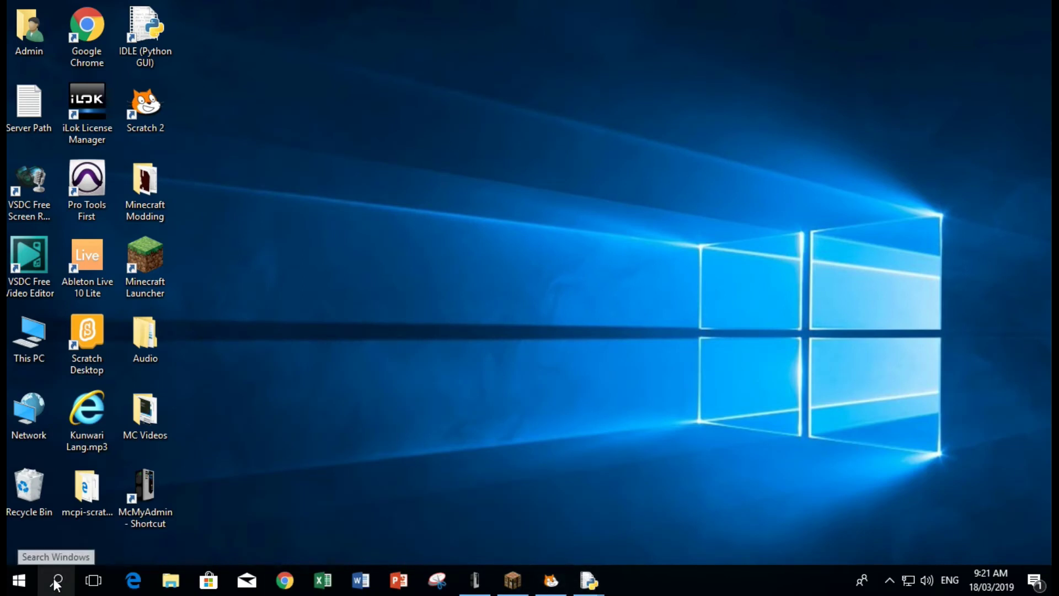
- Restore Minecraft, disconnect from the server and quit the game
click(523, 590)
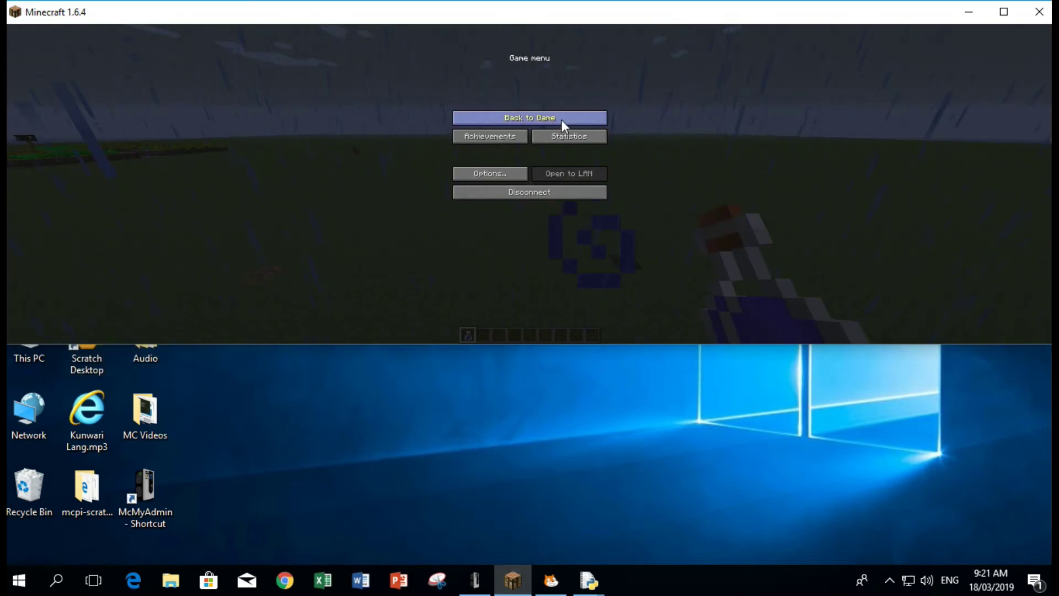
click(545, 191)
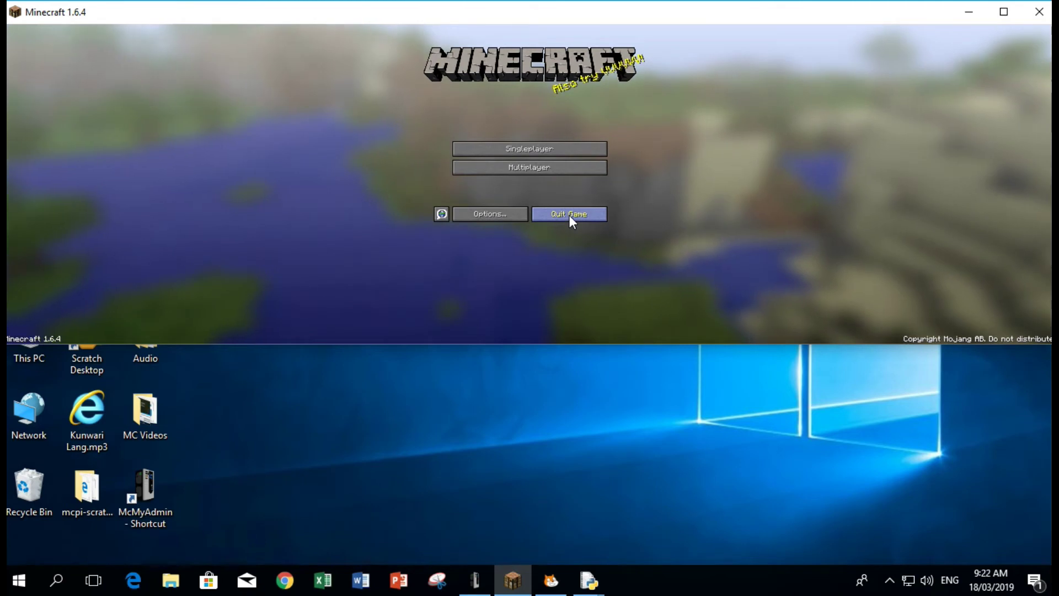
click(569, 215)
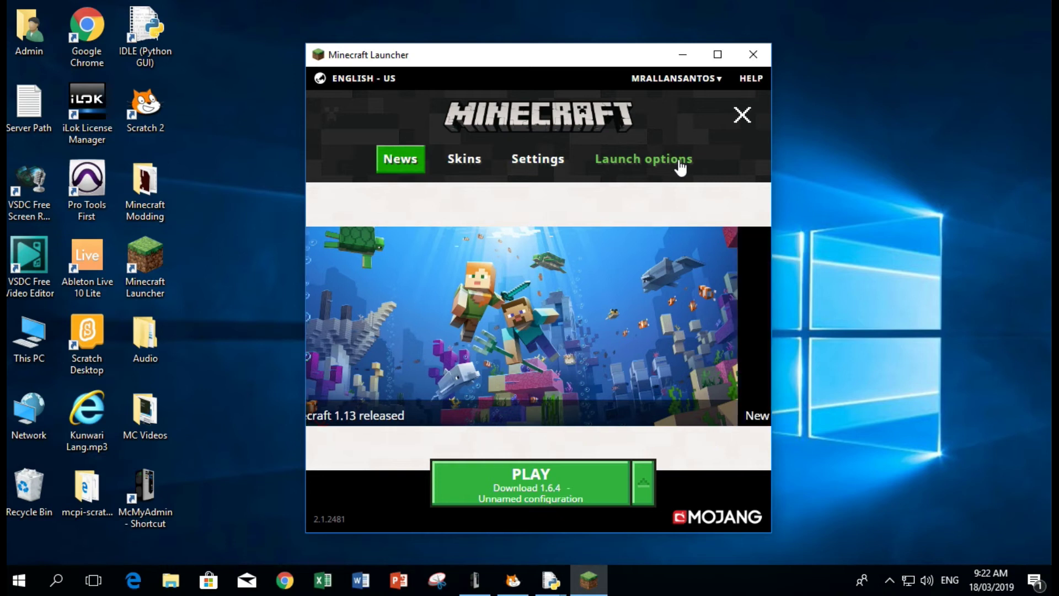
- Open the game directory of the first 1.6.4 Unnamed configuration from the launcher's launch options
click(743, 116)
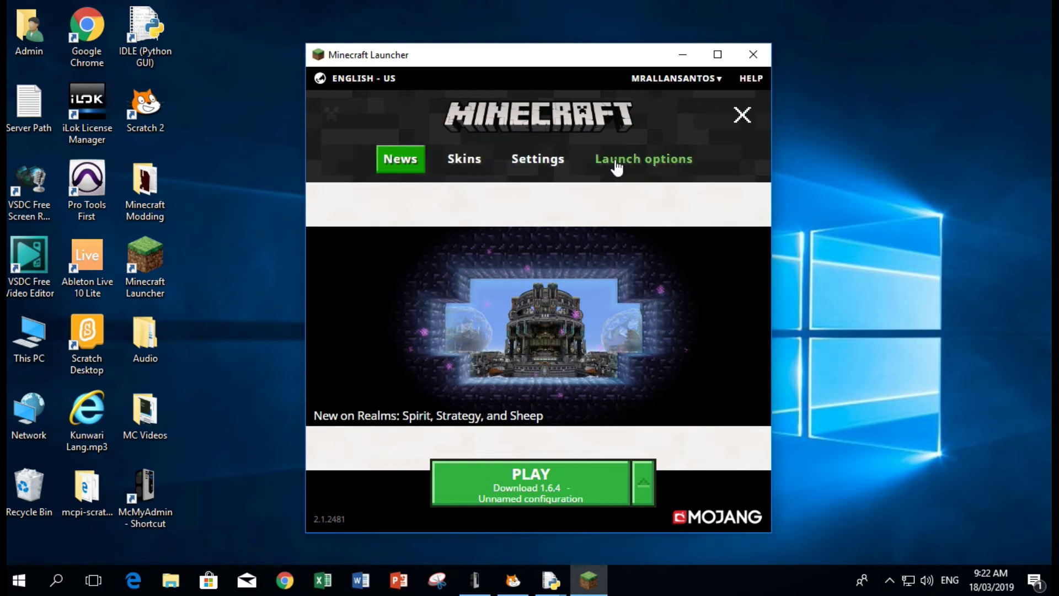
click(618, 164)
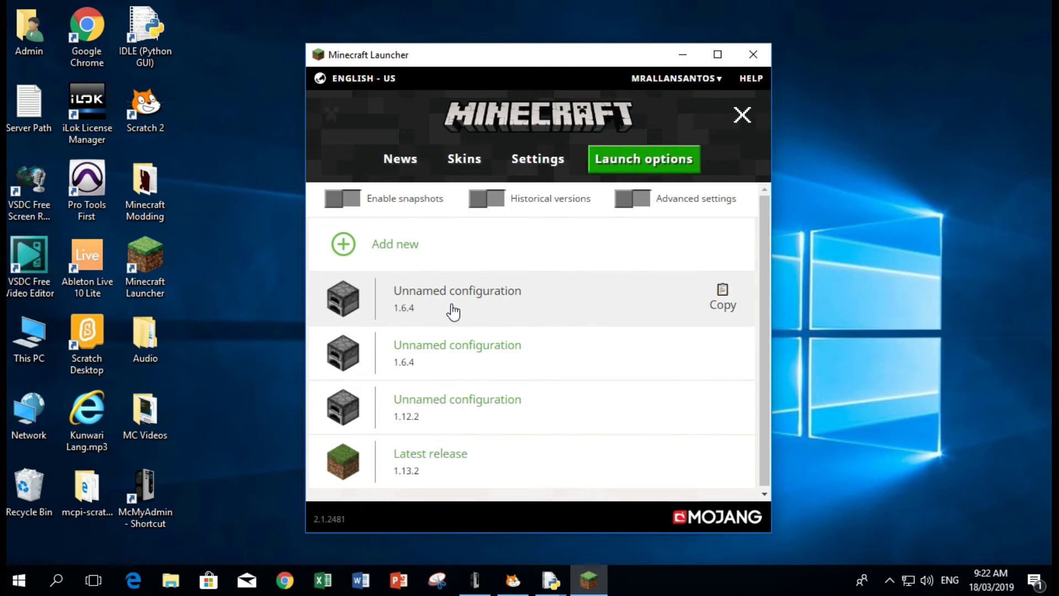
click(516, 300)
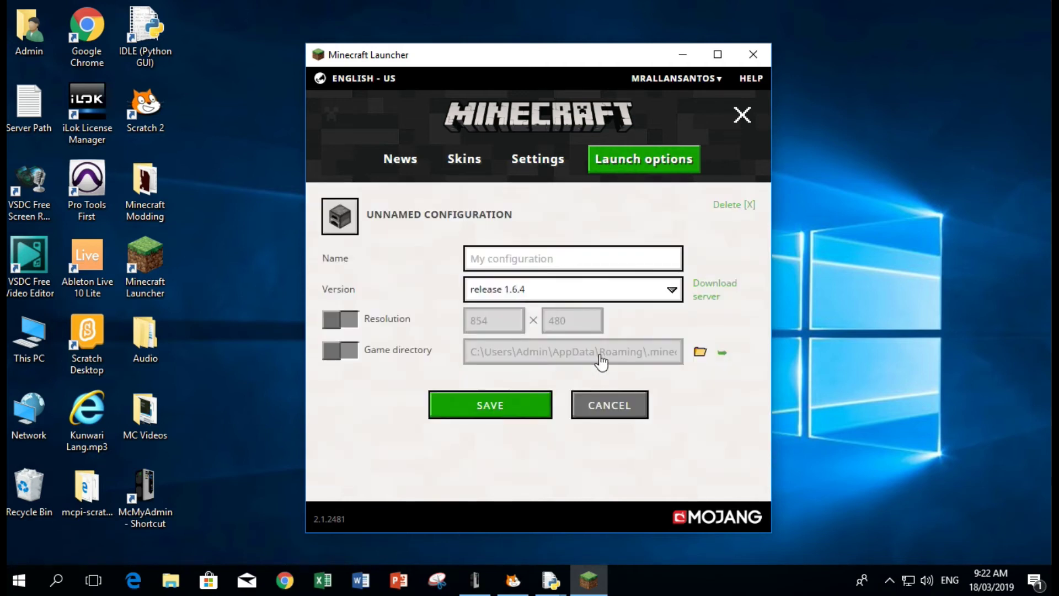
click(722, 353)
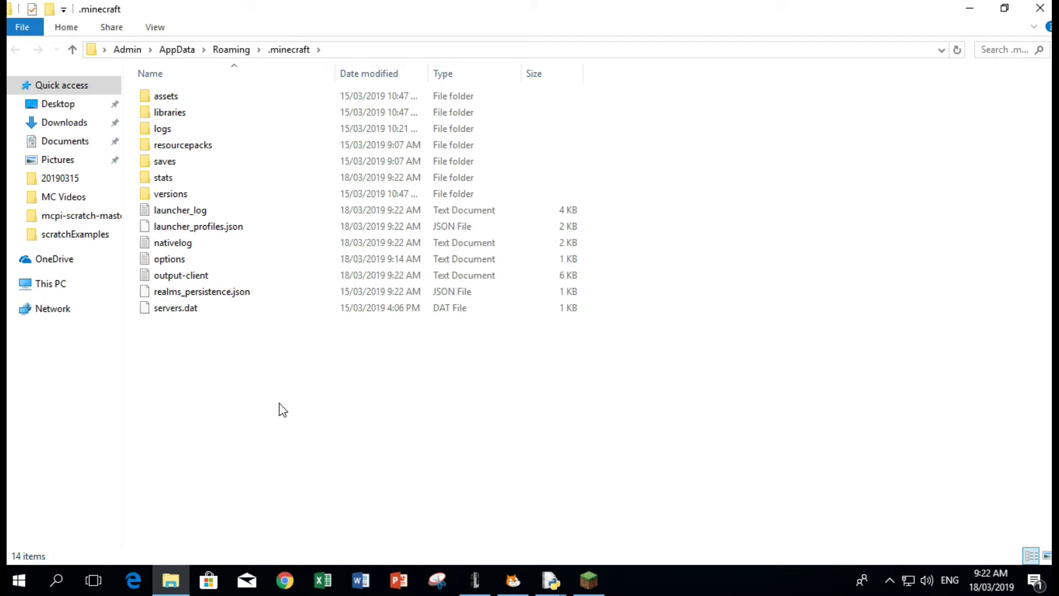
- Open the options text file from the .minecraft folder and set pauseOnLostFocus to false
double_click(190, 263)
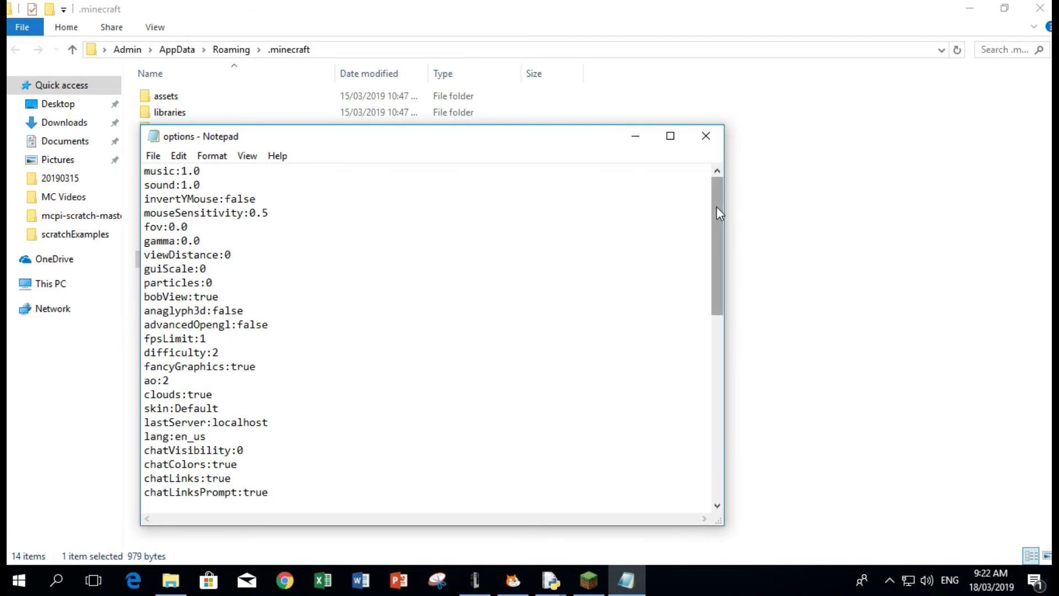
drag(717, 207, 719, 282)
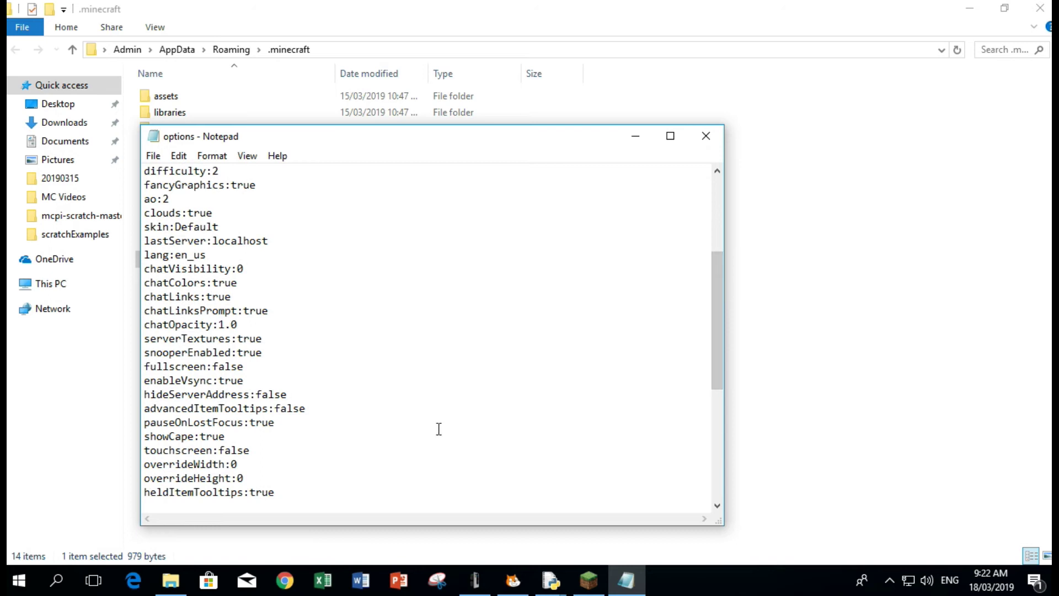
drag(262, 424, 143, 426)
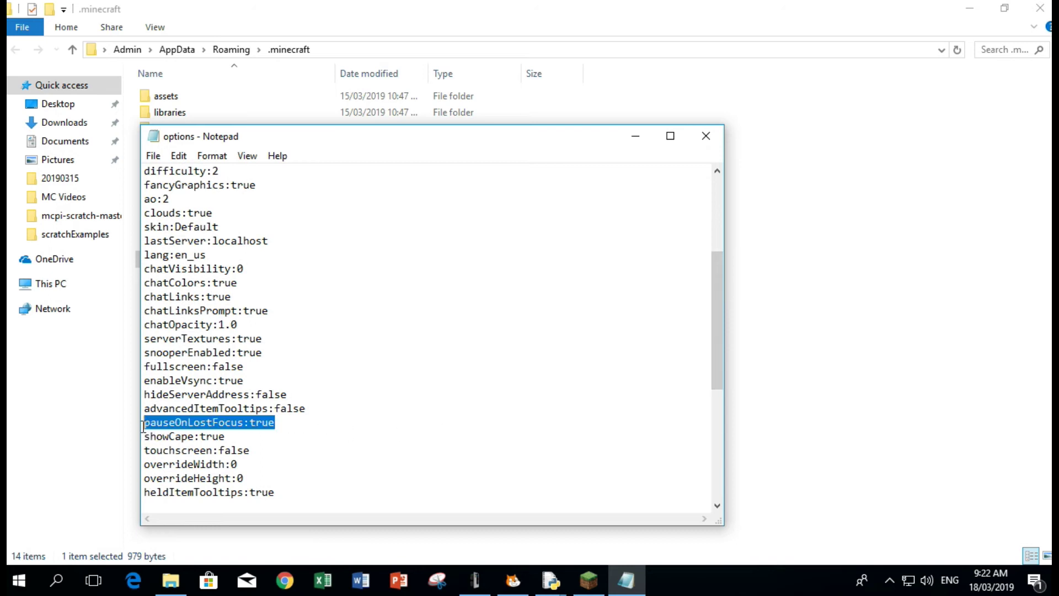
click(291, 423)
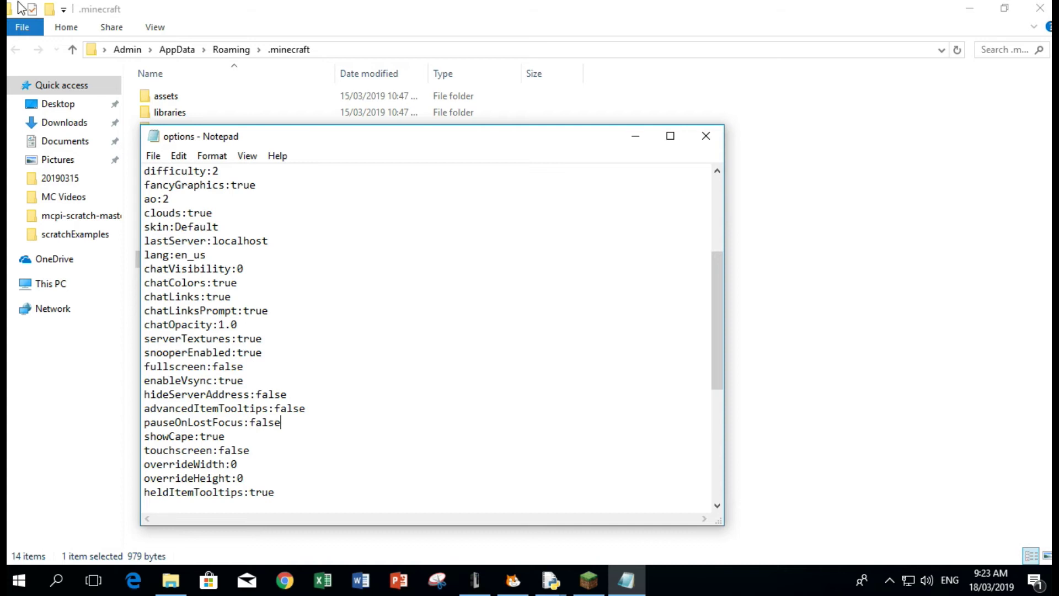
- Save the options file, then close it together with the .minecraft folder window
click(154, 157)
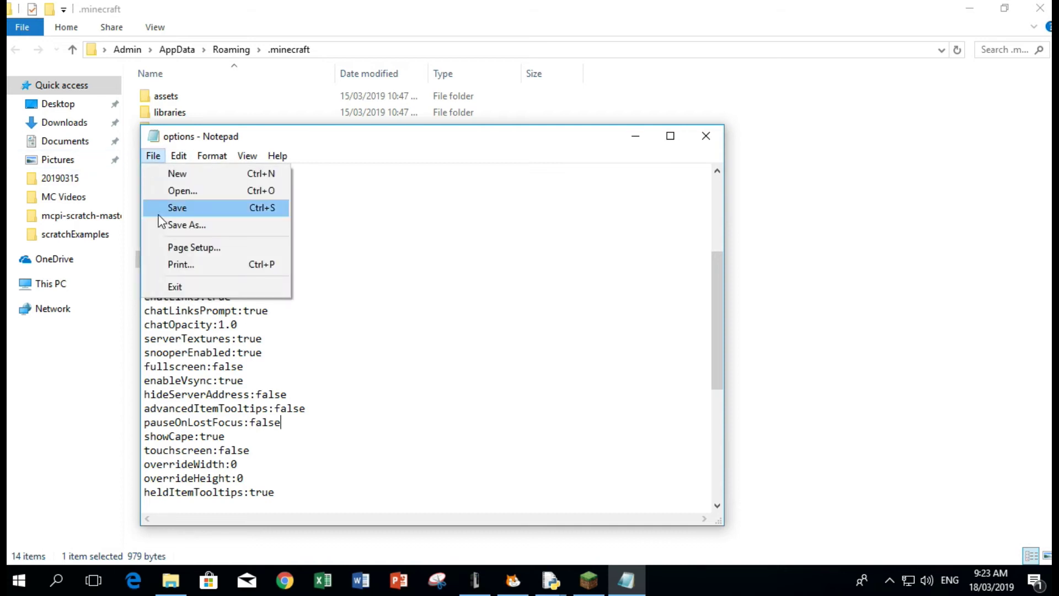
click(221, 209)
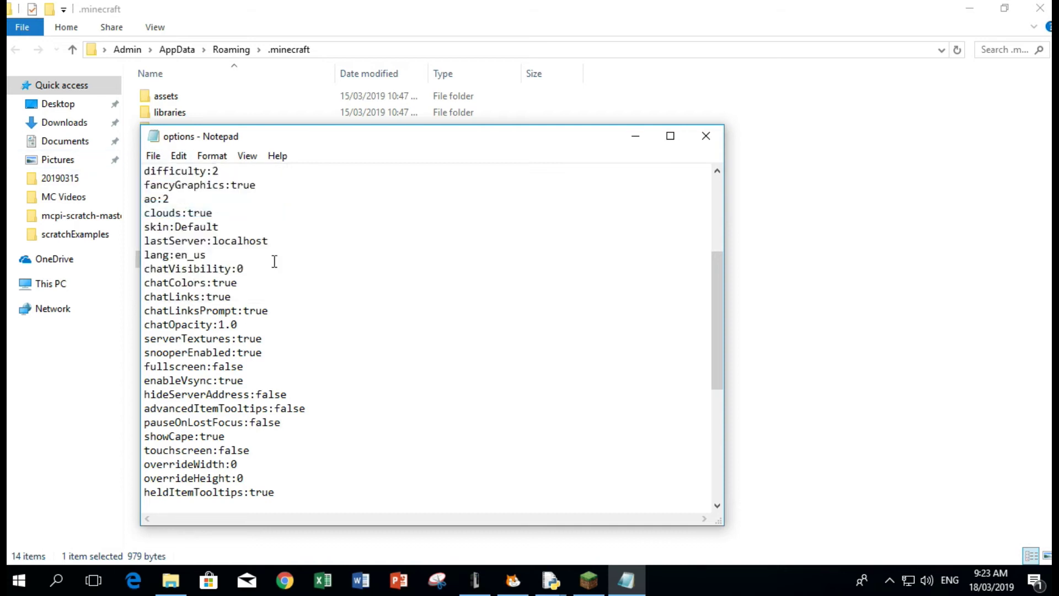
click(706, 135)
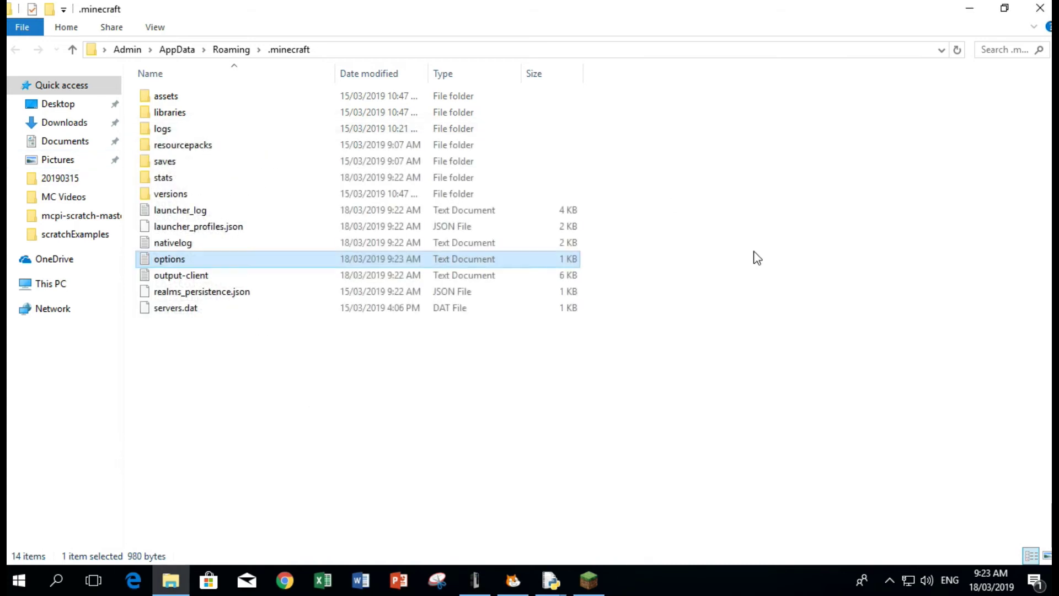
click(1047, 14)
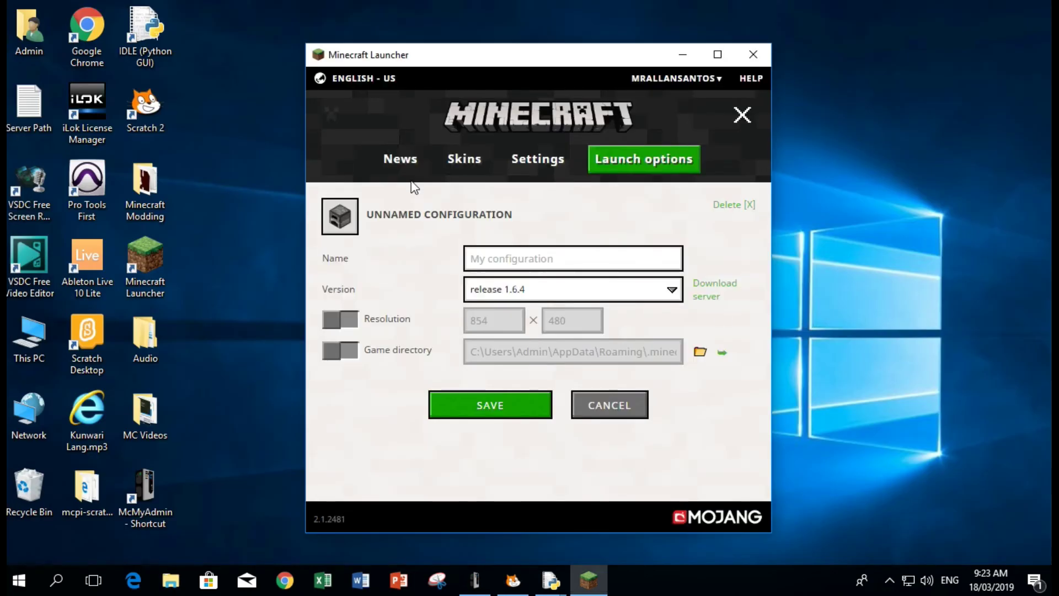
- Launch Minecraft with the 1.6.4 Unnamed configuration and check the Scratch editor and Python shell while it loads
click(400, 159)
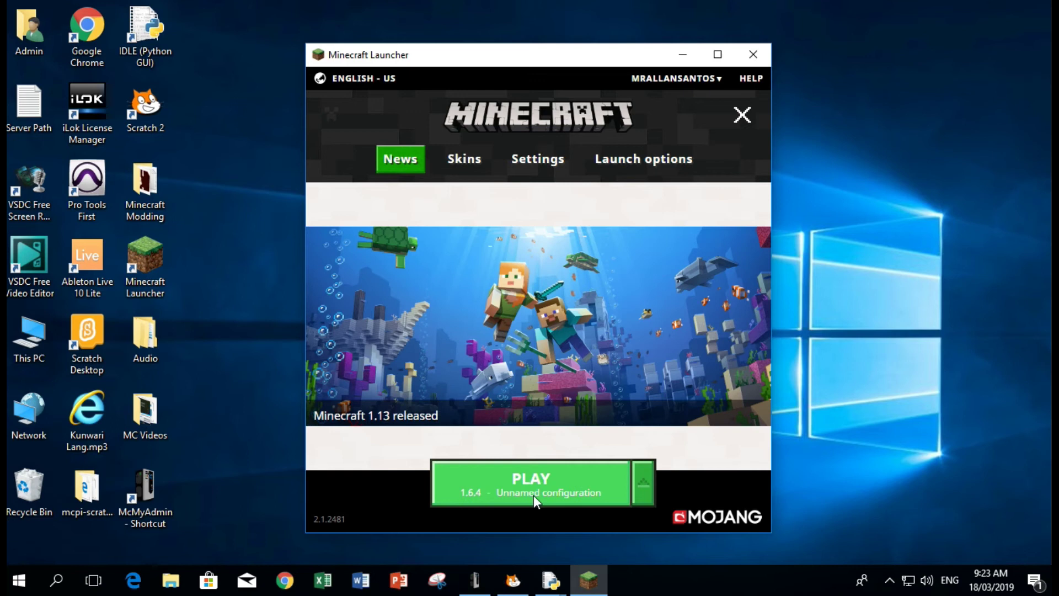
click(534, 495)
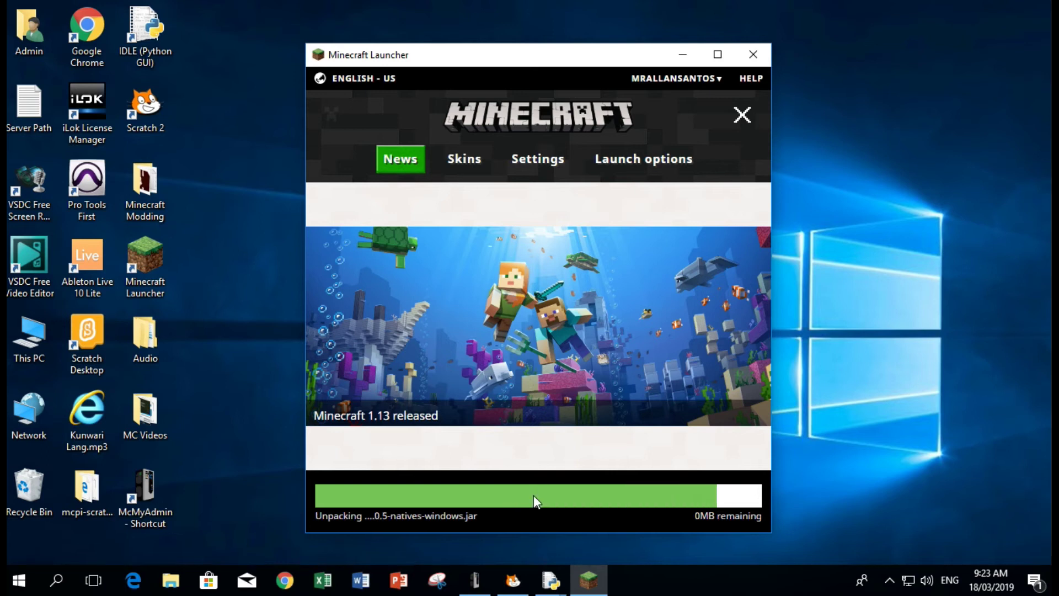
mouse_move(553, 589)
click(513, 580)
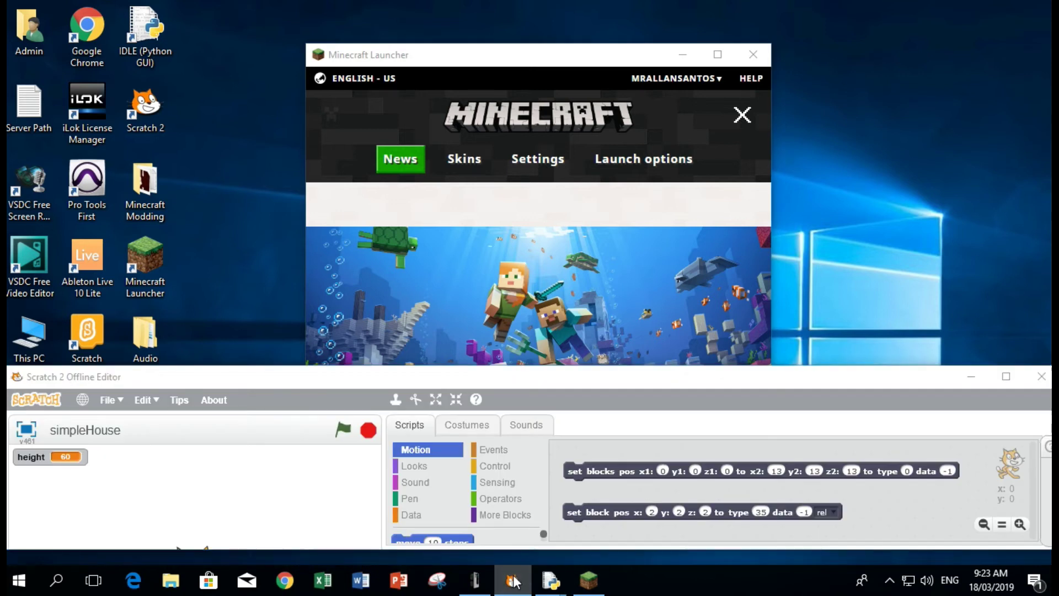
click(512, 581)
click(568, 531)
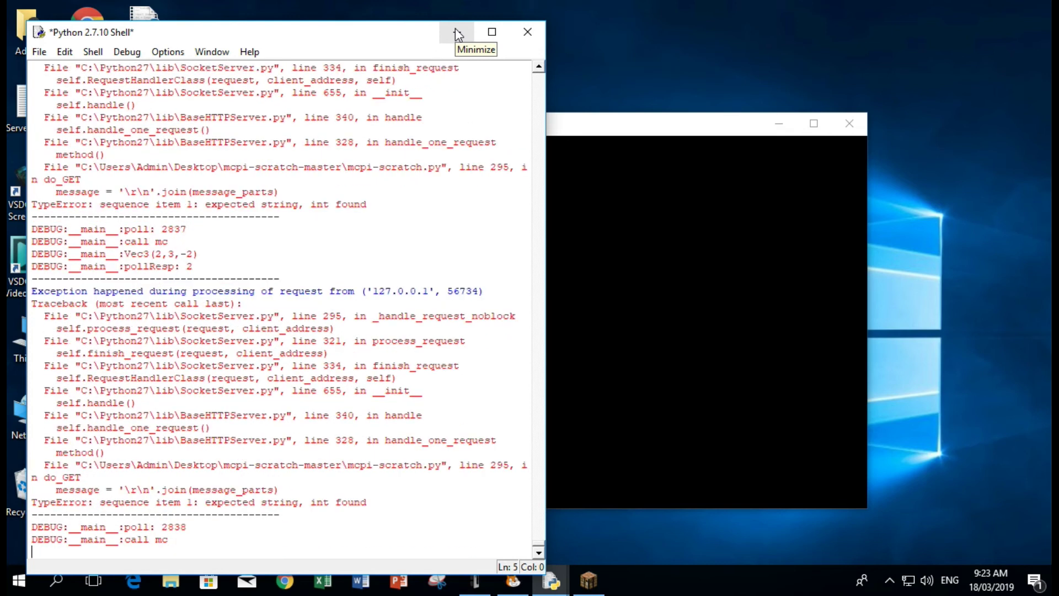
click(457, 33)
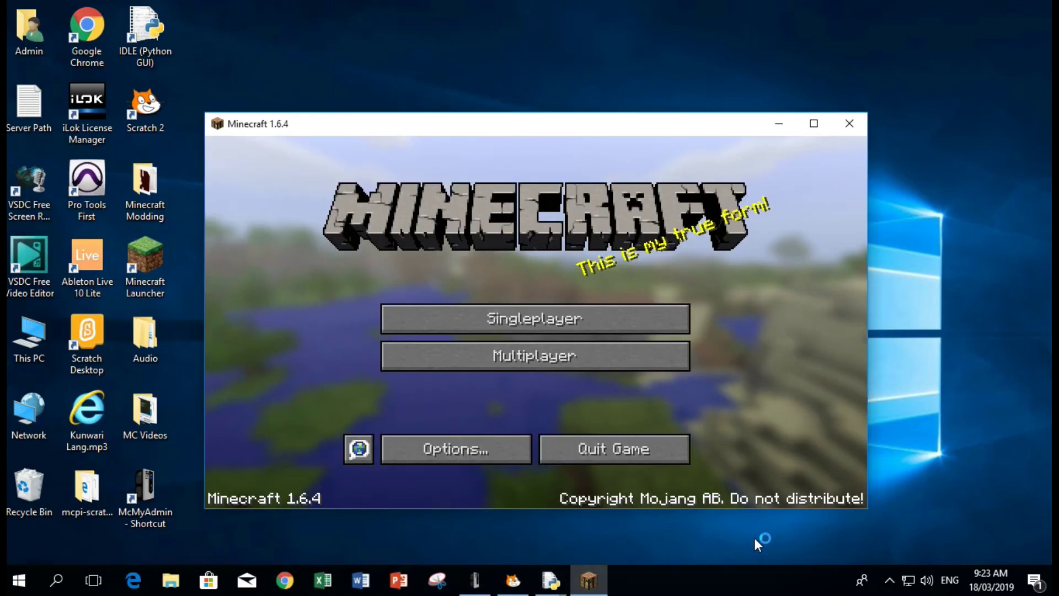
- Join the localhost Minecraft Server in multiplayer and stretch the game window across the upper part of the desktop
click(656, 355)
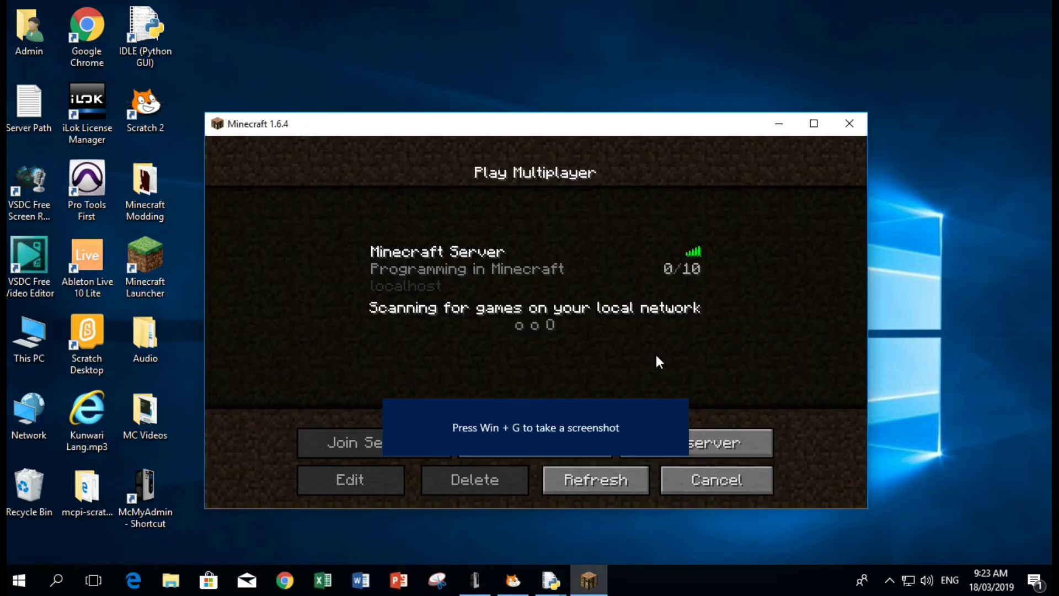
double_click(604, 272)
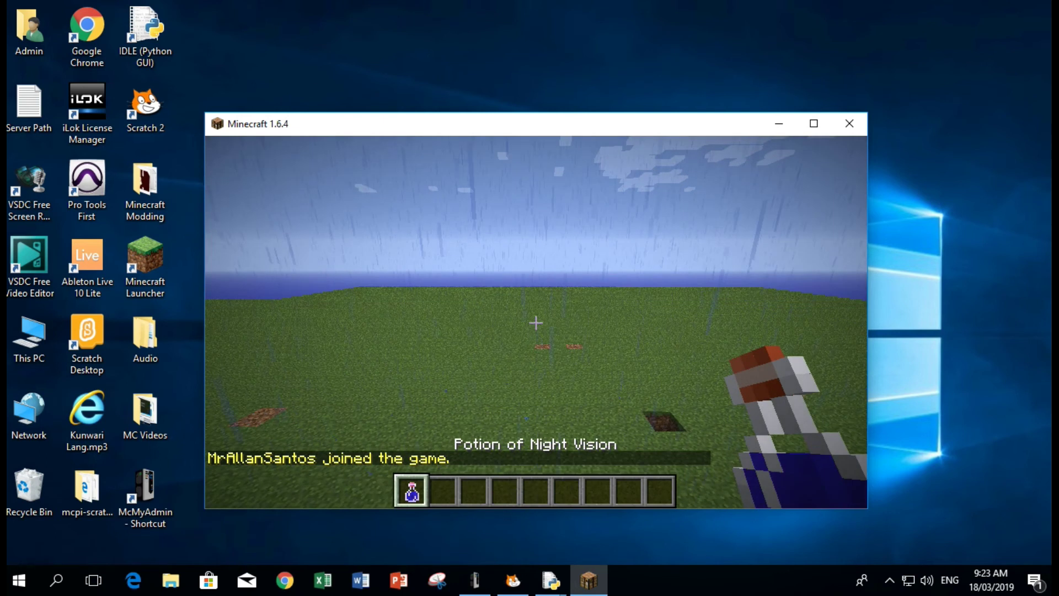
key(Escape)
drag(543, 126, 349, 15)
drag(669, 90, 1055, 109)
click(601, 137)
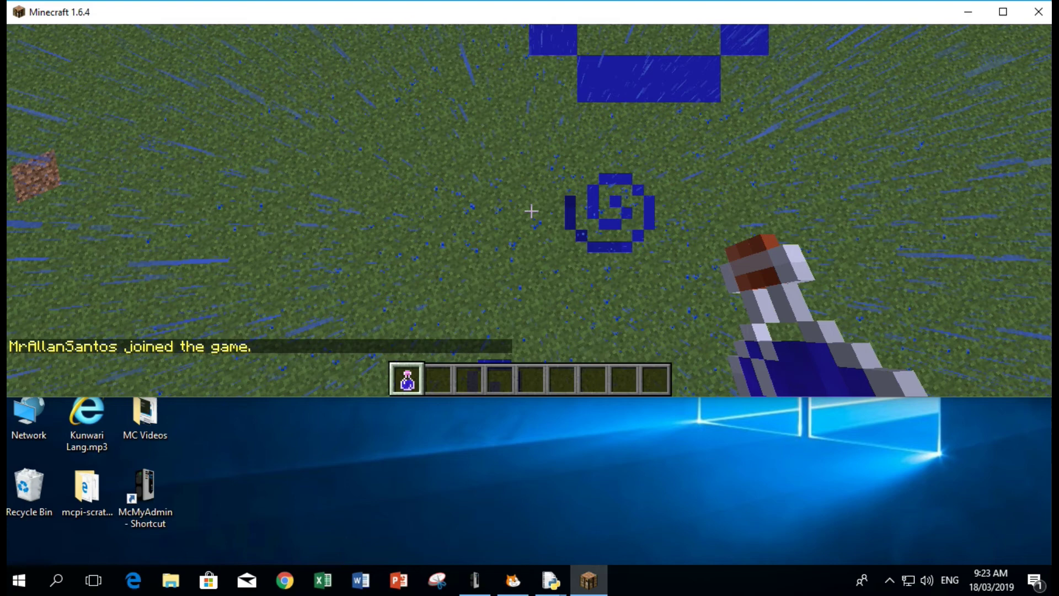
- Switch to the Scratch editor and place its window directly below the Minecraft window
key(alt+Tab)
key(alt+Tab)
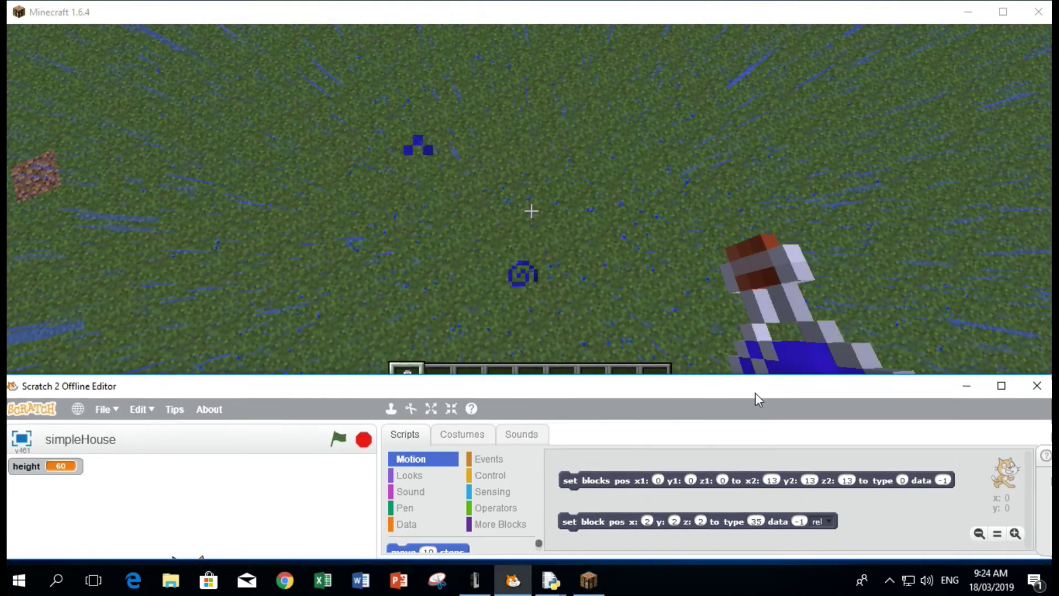
mouse_move(755, 394)
mouse_down()
mouse_move(757, 439)
mouse_move(762, 413)
mouse_up()
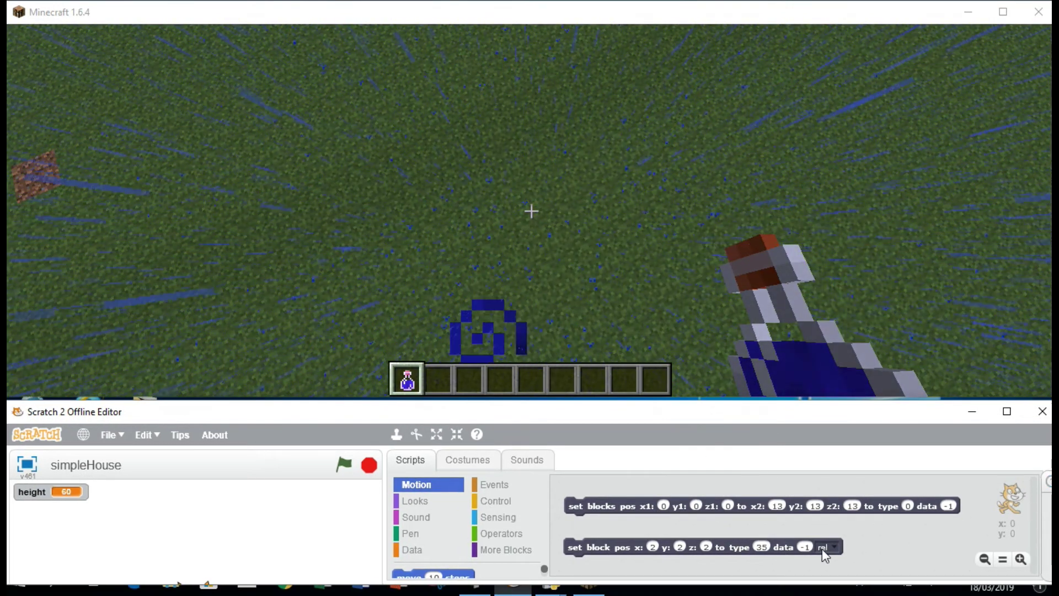
- Run the stack of type 35 set blocks commands in Scratch, and back away in Minecraft to view the built house's front
scroll(821, 548, down, 5)
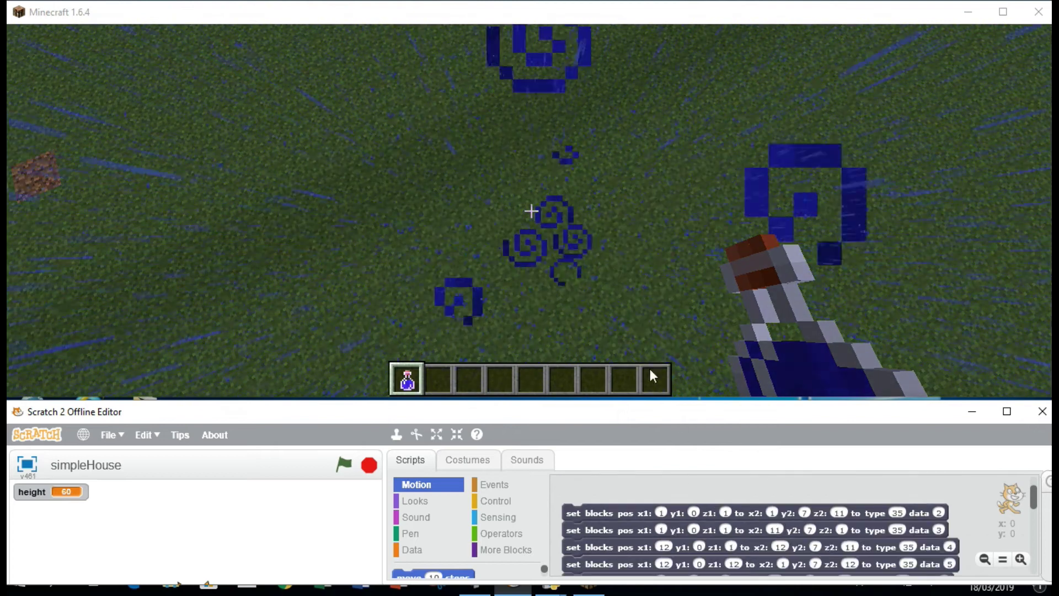
click(709, 514)
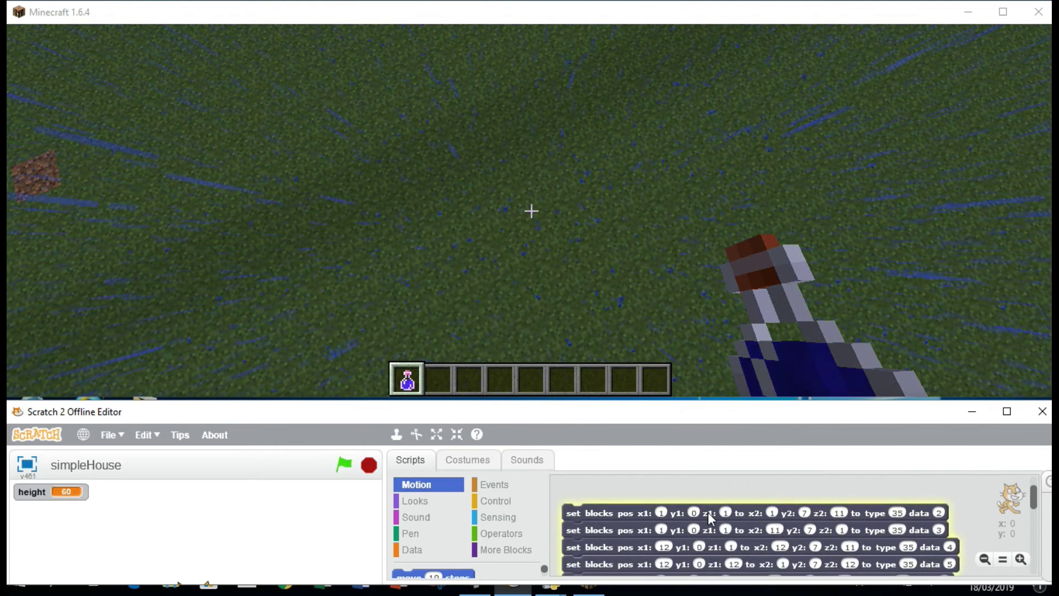
click(637, 233)
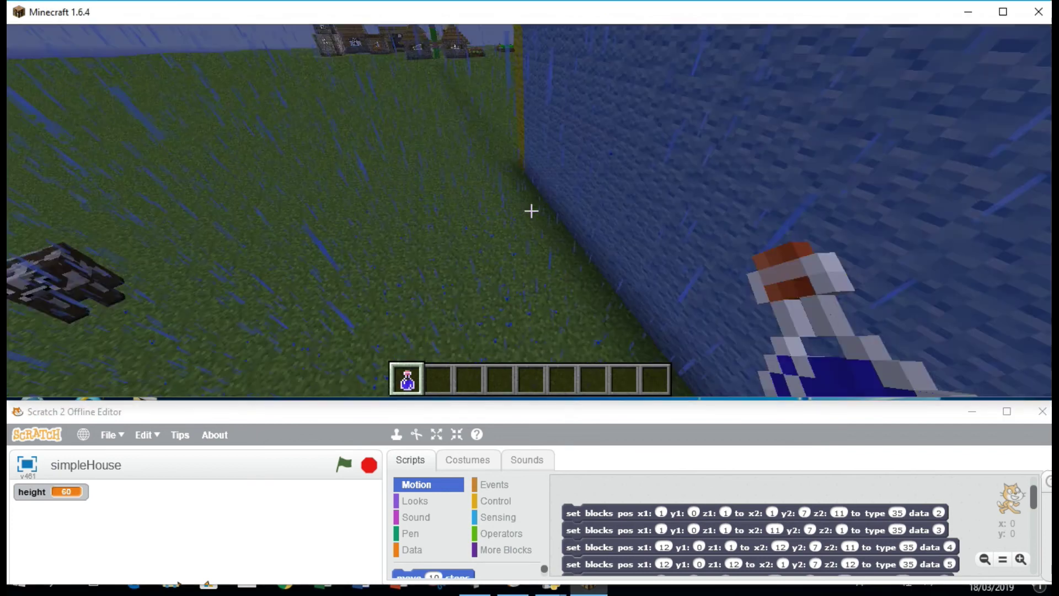
key(s)
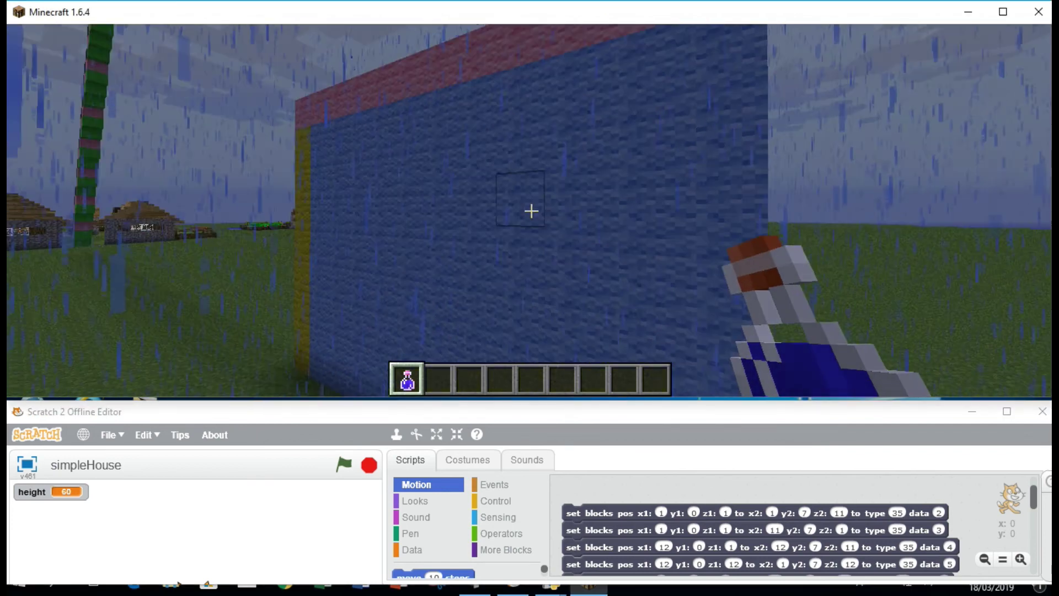
key(d)
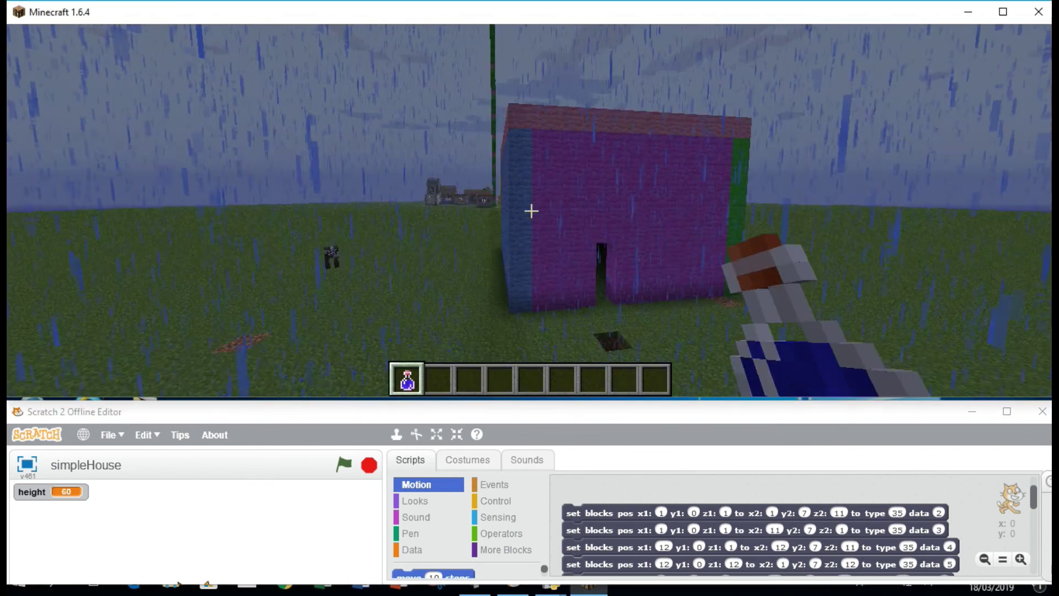
right_click(531, 211)
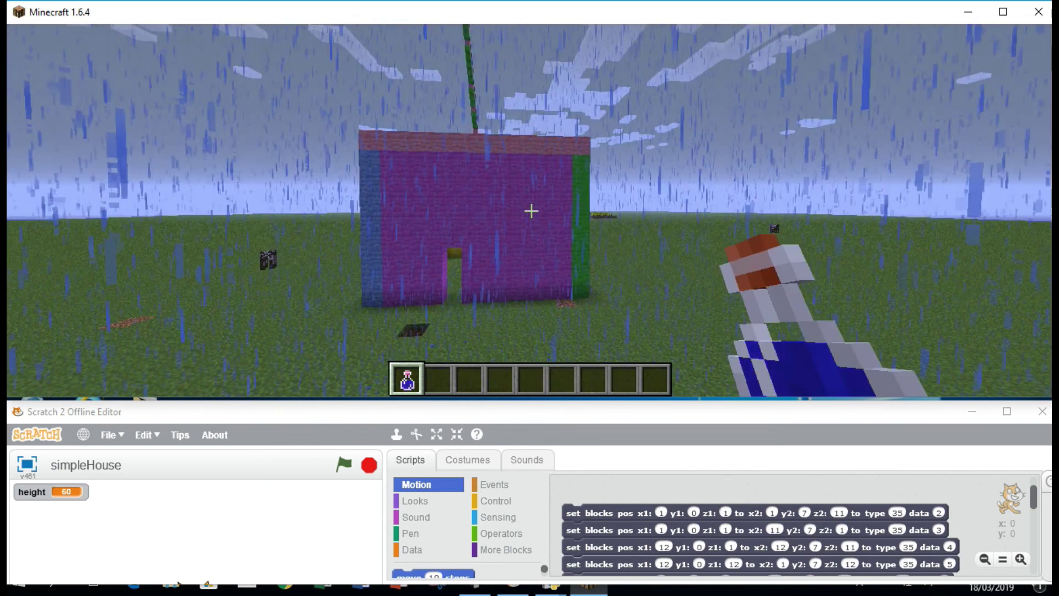
- View the house's green corner in Minecraft, and clear the house from Scratch with the type 0 set blocks command spanning 0,0,0 to 13,13,13
key(w)
key(d)
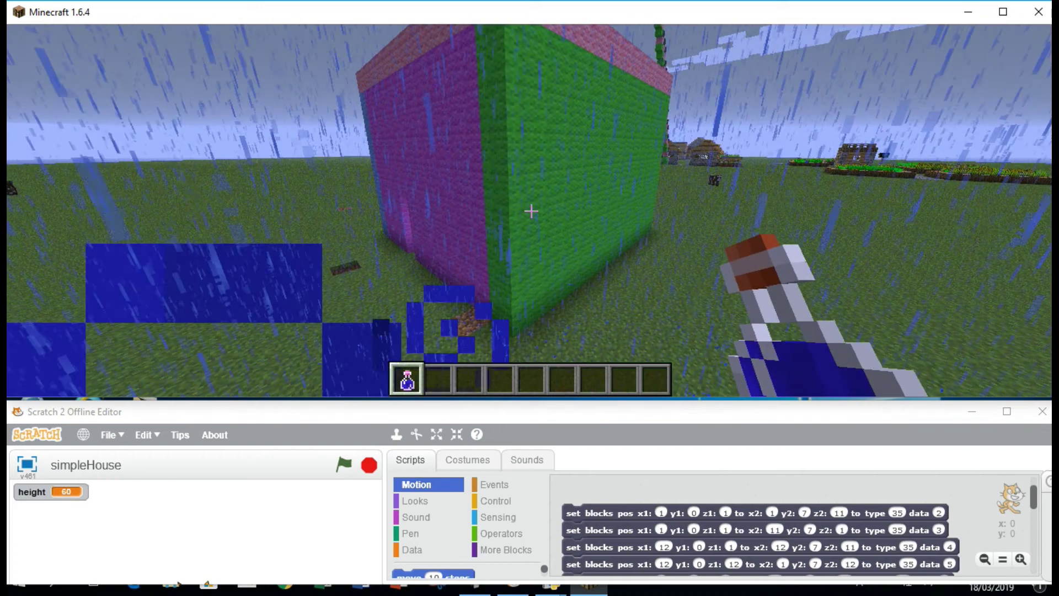
key(alt+Tab)
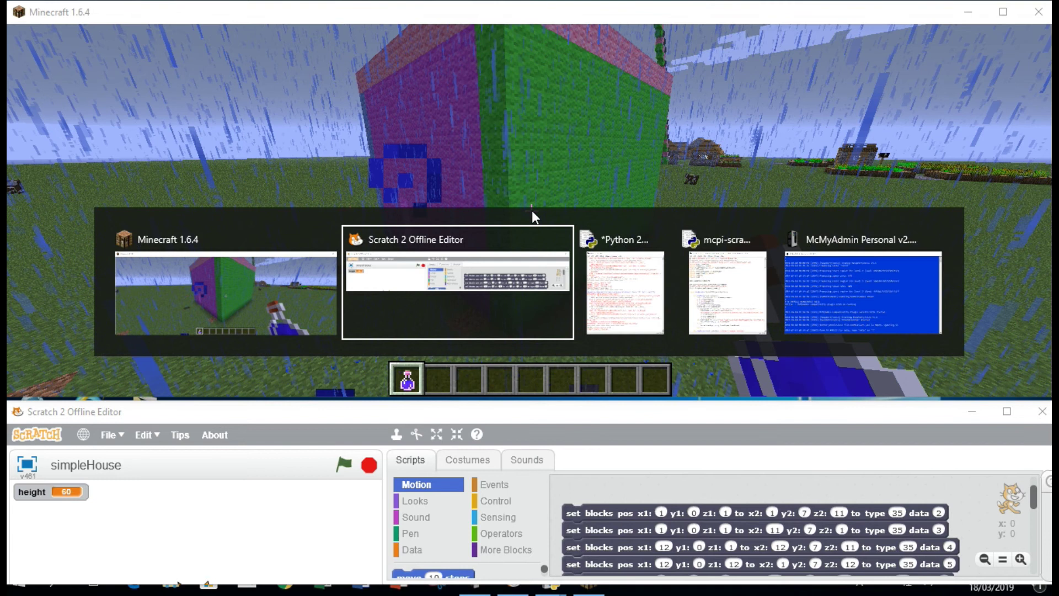
drag(1034, 503, 1039, 558)
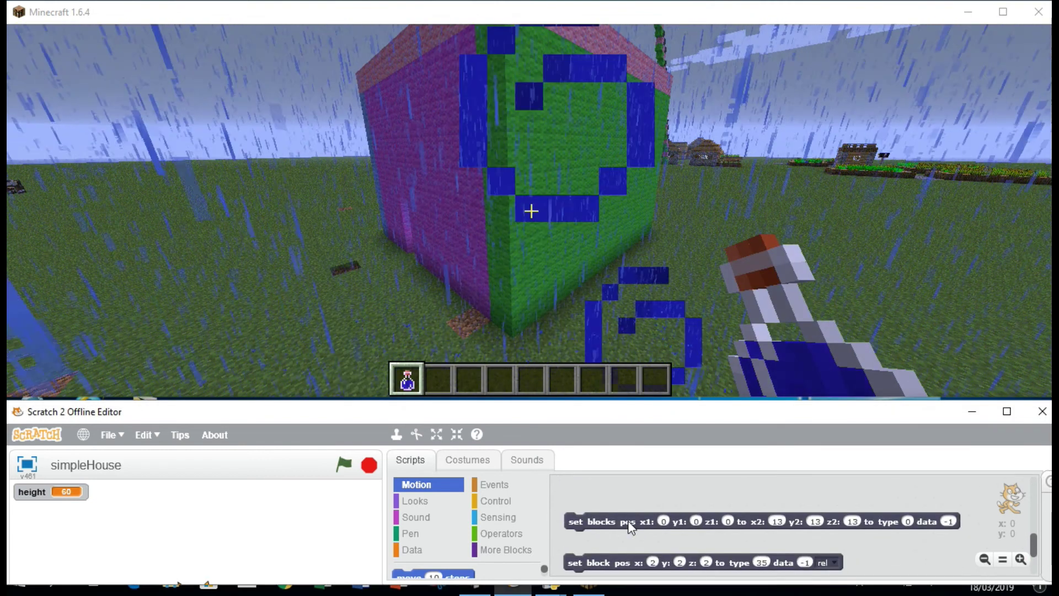
click(631, 522)
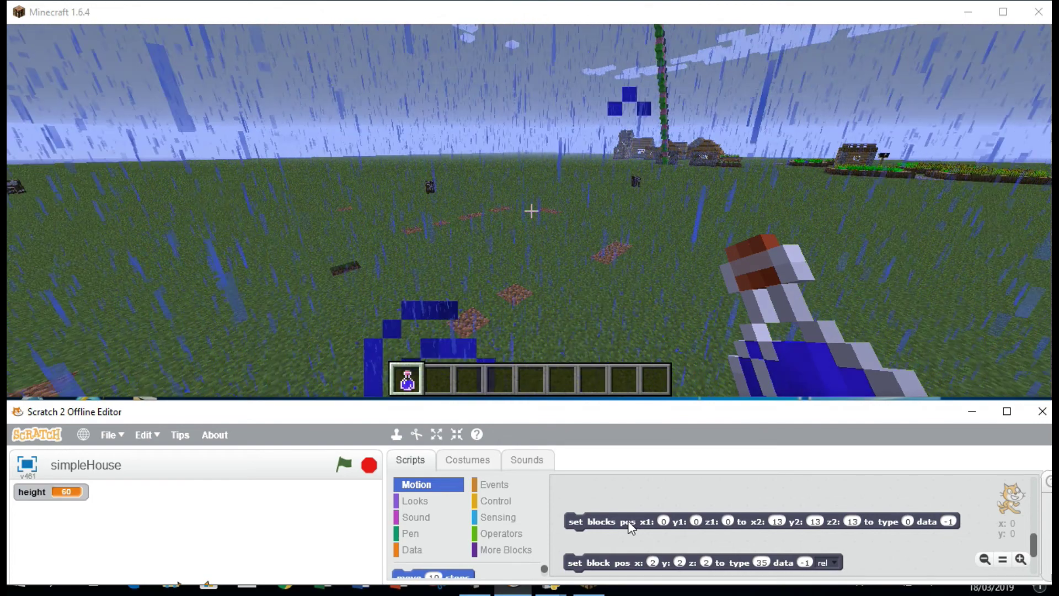
- Open the circleWork project from the scratchExamples folder inside mcpi-scratch-master on the Desktop
click(110, 435)
click(118, 479)
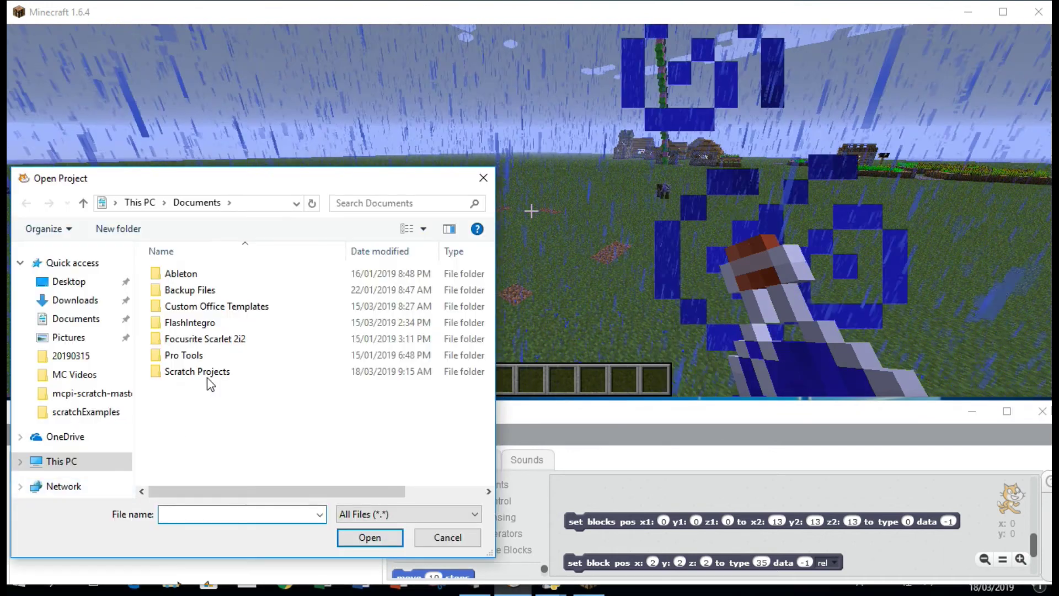
click(64, 285)
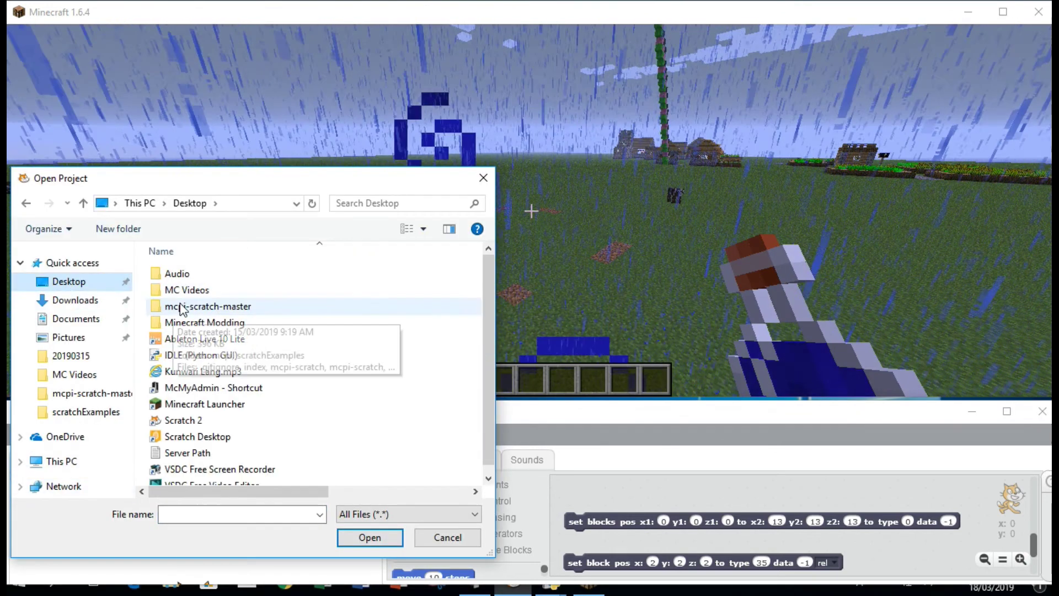
double_click(177, 307)
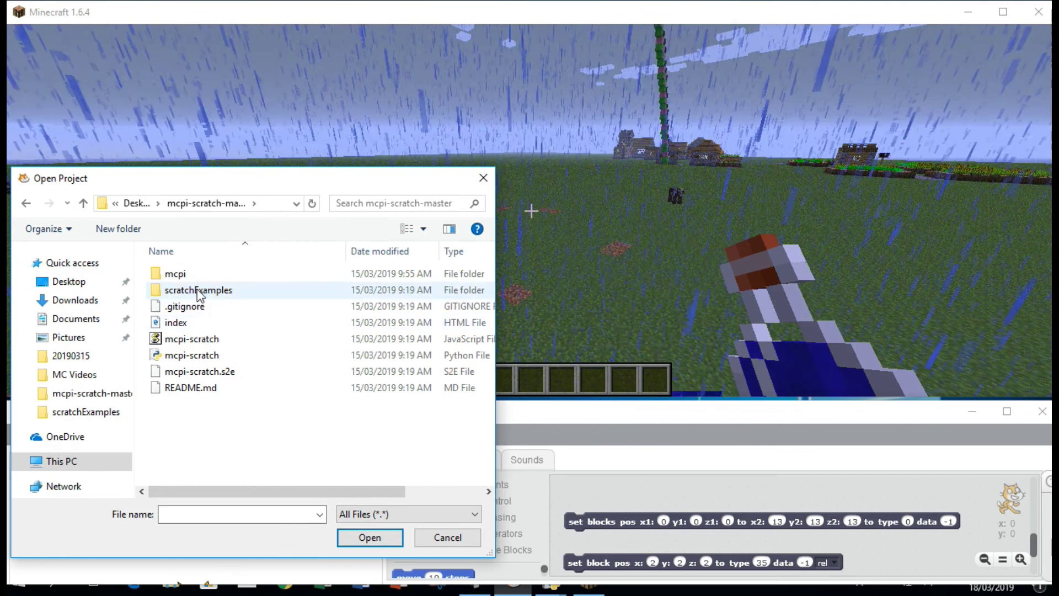
double_click(199, 292)
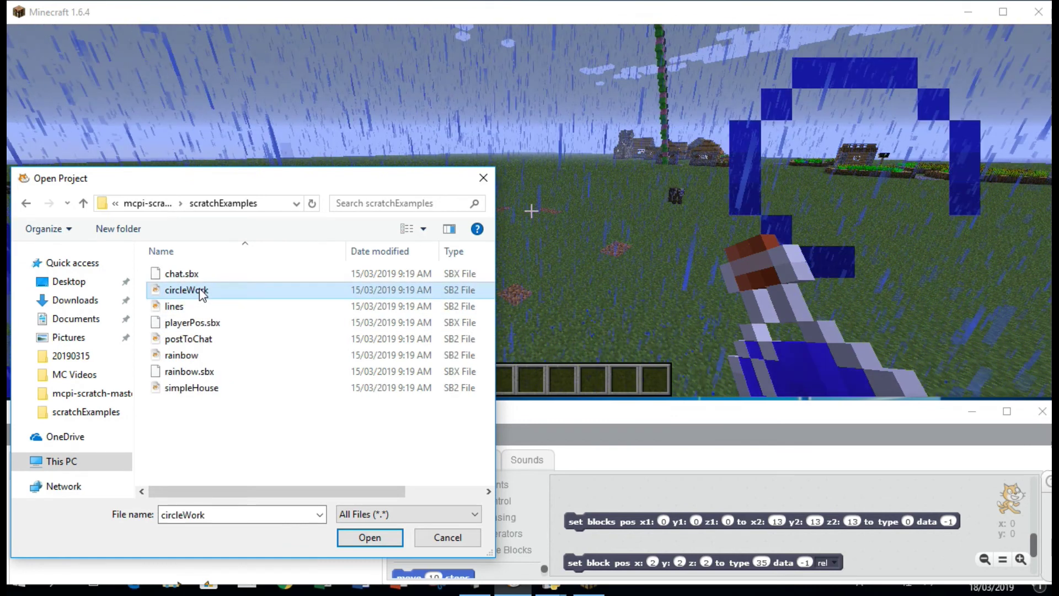
double_click(201, 291)
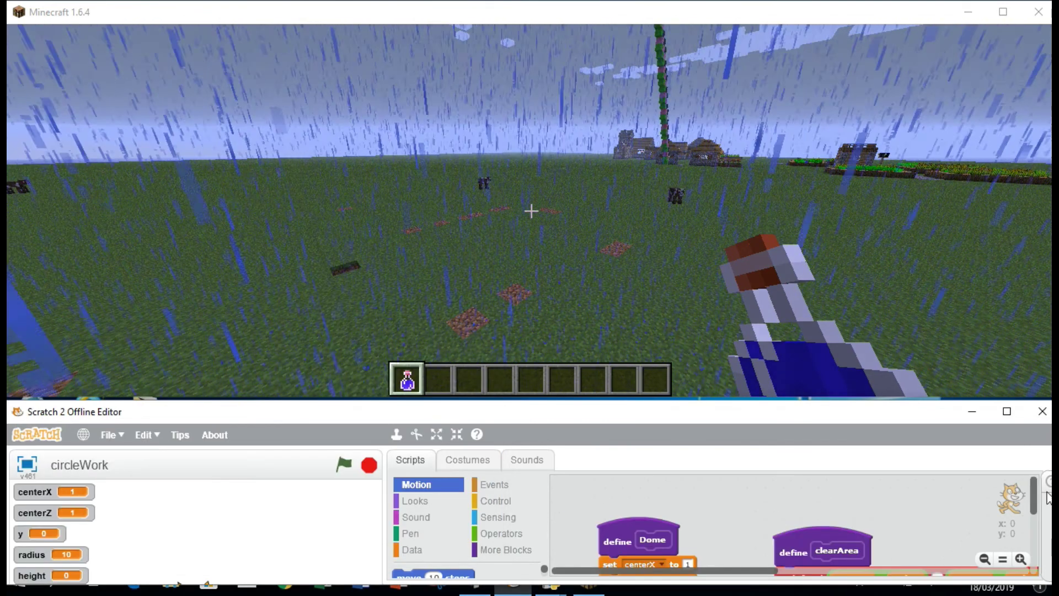
- Look through the circleWork scripts, run the Dome script, and fly above the green dome in Minecraft to view it
scroll(1035, 501, down, 2)
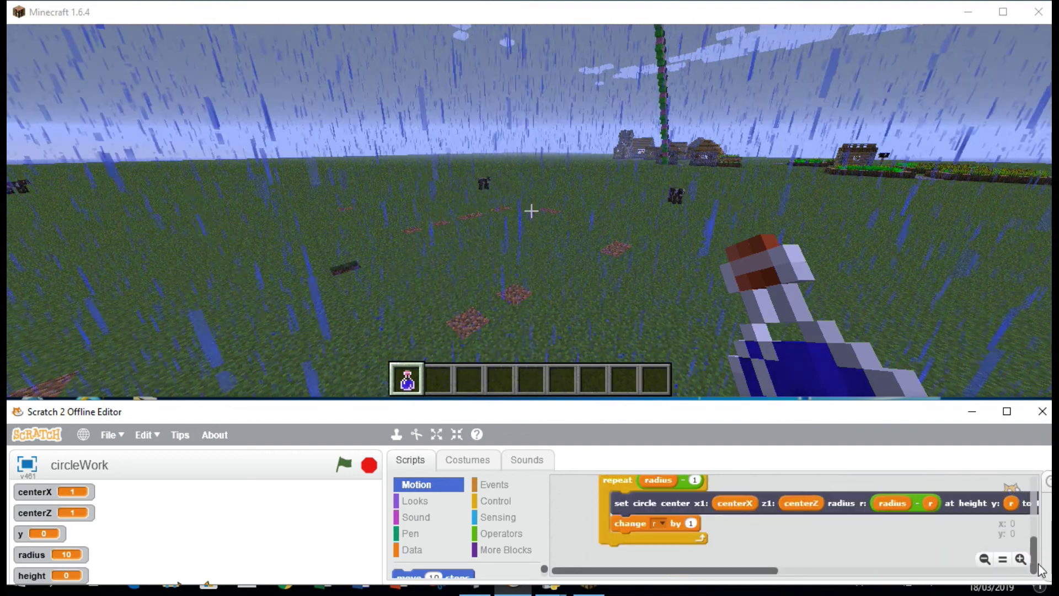
scroll(1043, 506, up, 2)
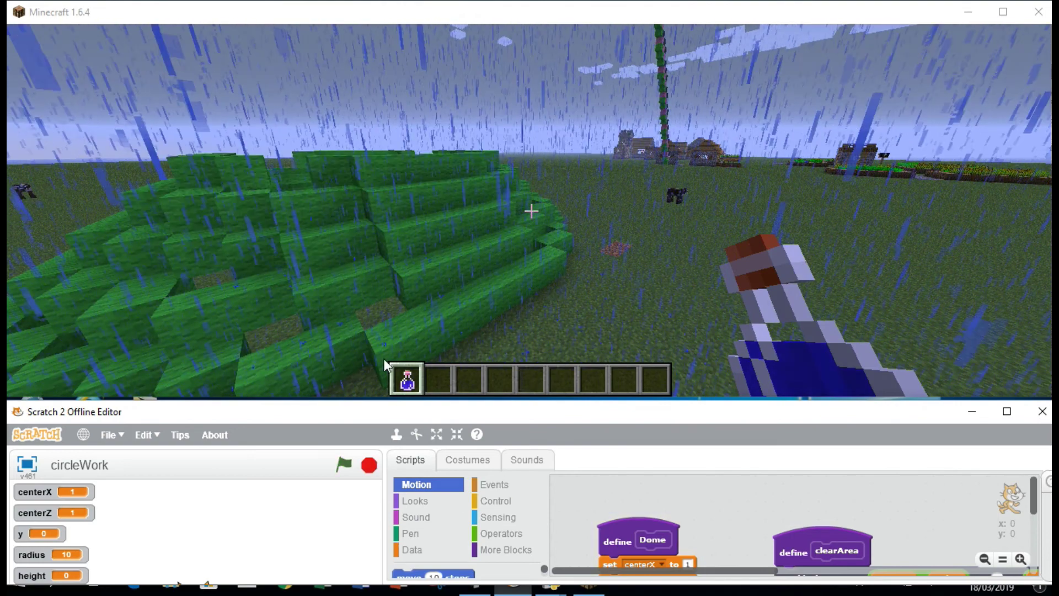
click(428, 208)
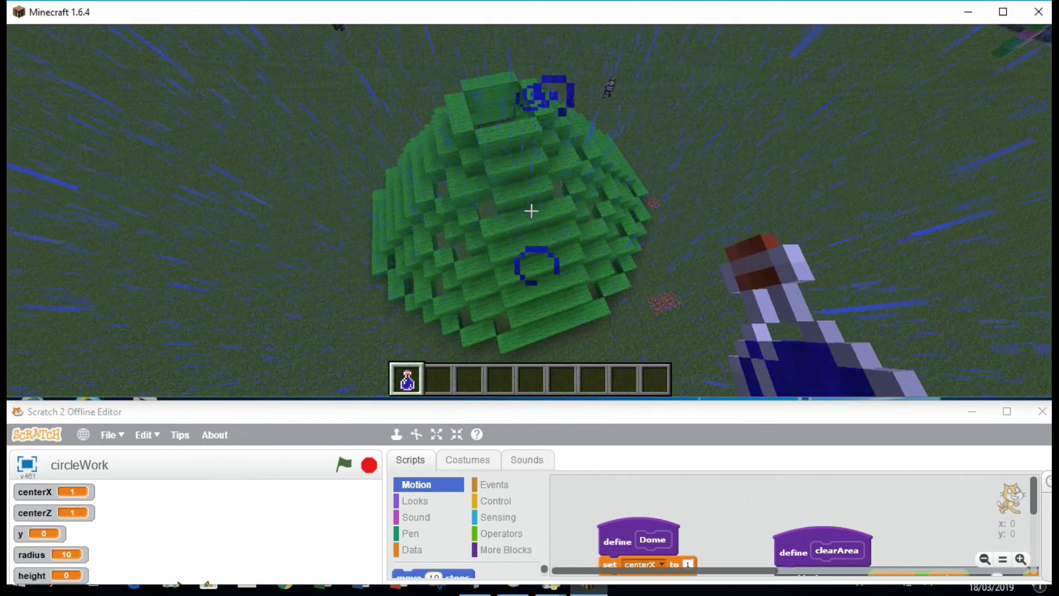
- Switch back to Scratch and clear the dome with clearArea, rebuilding it once with Dome and clearing it again
key(alt+Tab)
key(alt+Tab)
key(alt+Tab)
key(alt+Tab)
key(alt+Tab)
key(alt+Tab)
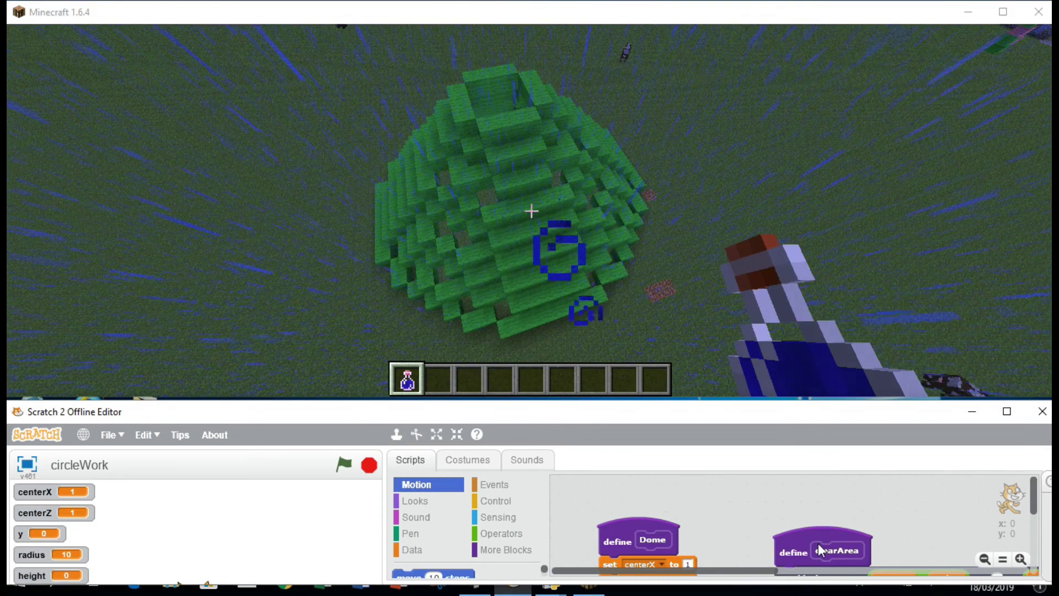
click(800, 548)
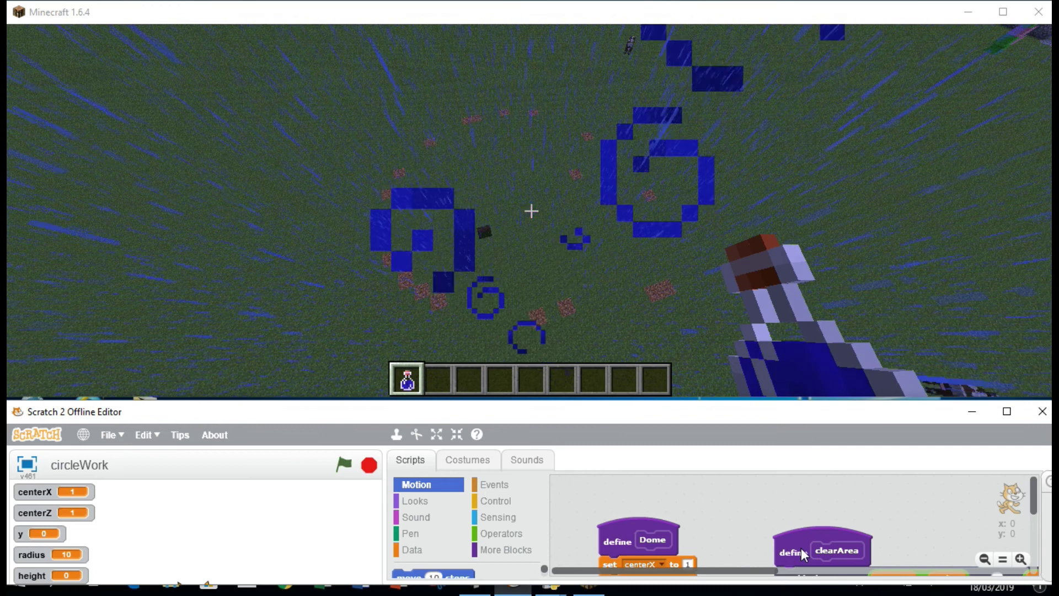
click(630, 537)
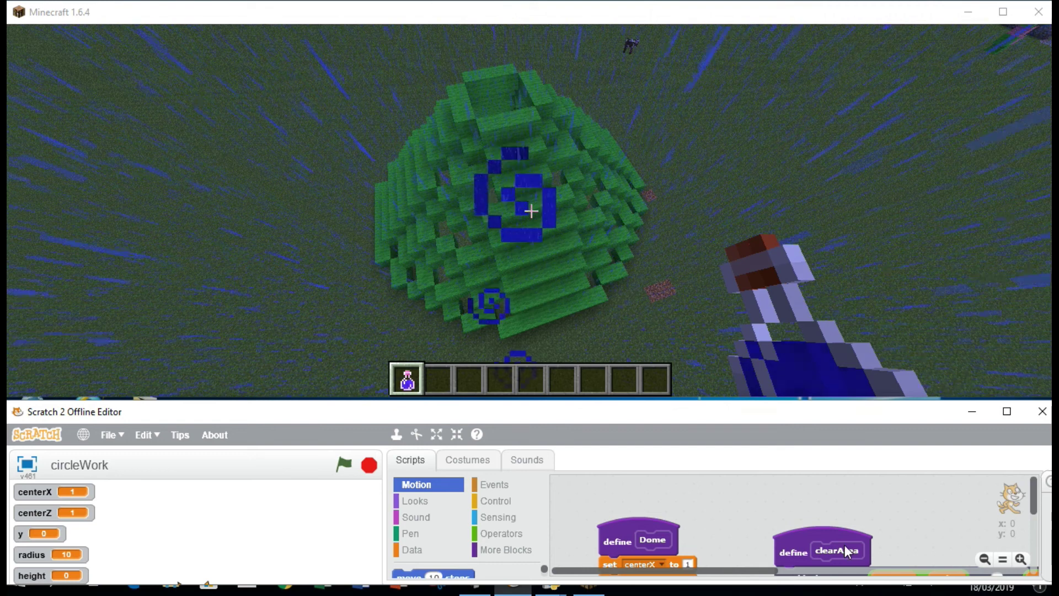
click(845, 545)
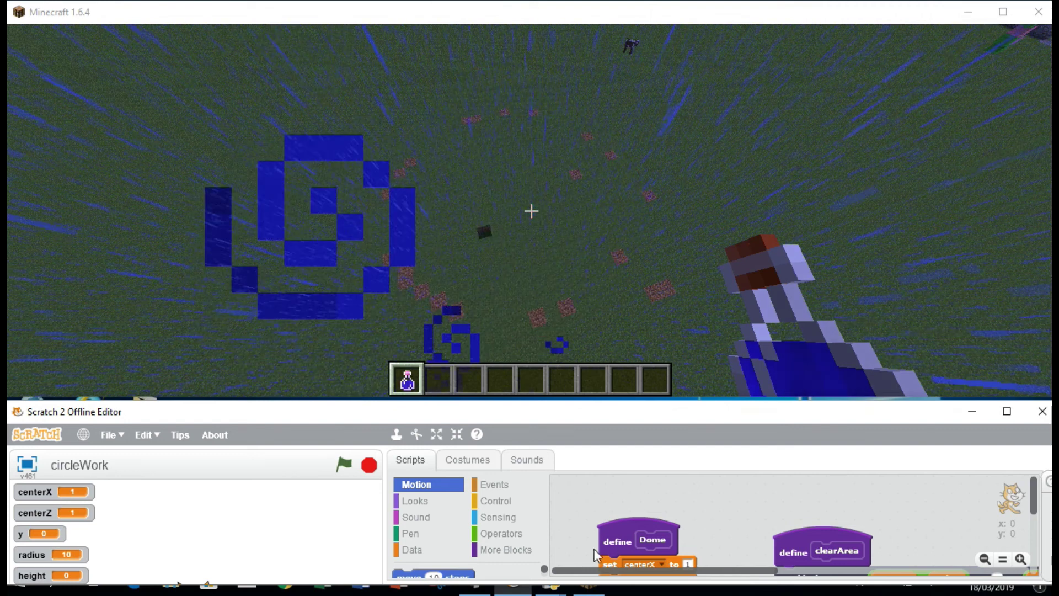
- Open the lines project from the scratchExamples folder inside mcpi-scratch-master on the Desktop
click(108, 435)
click(118, 477)
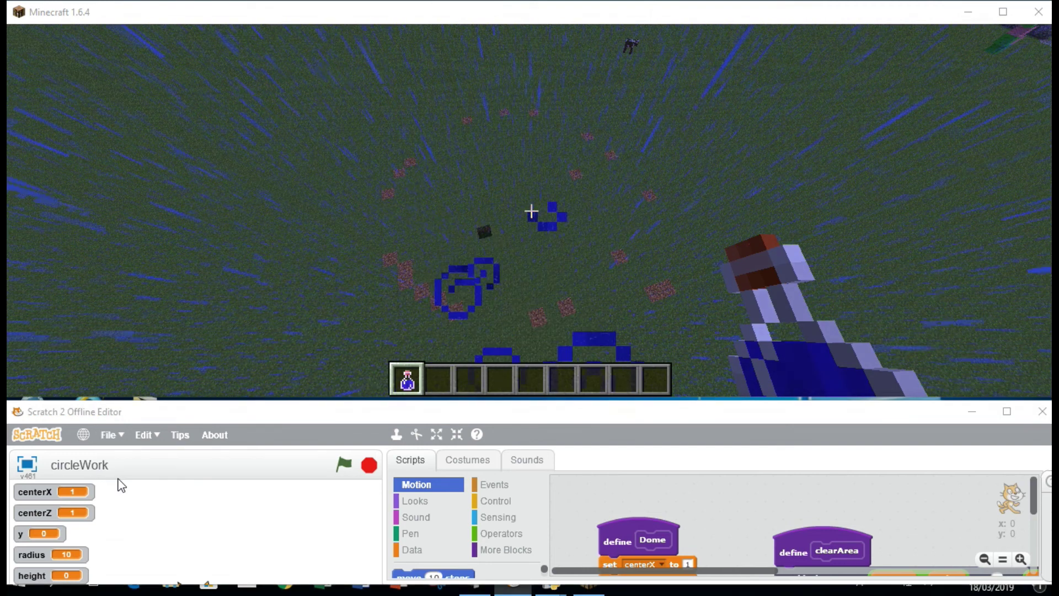
click(67, 300)
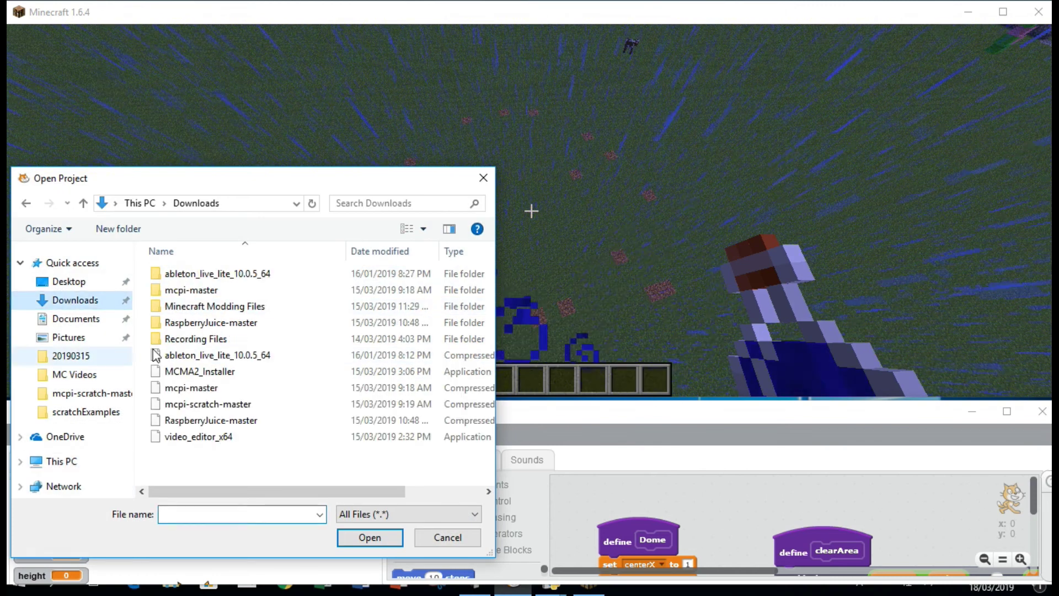
click(188, 290)
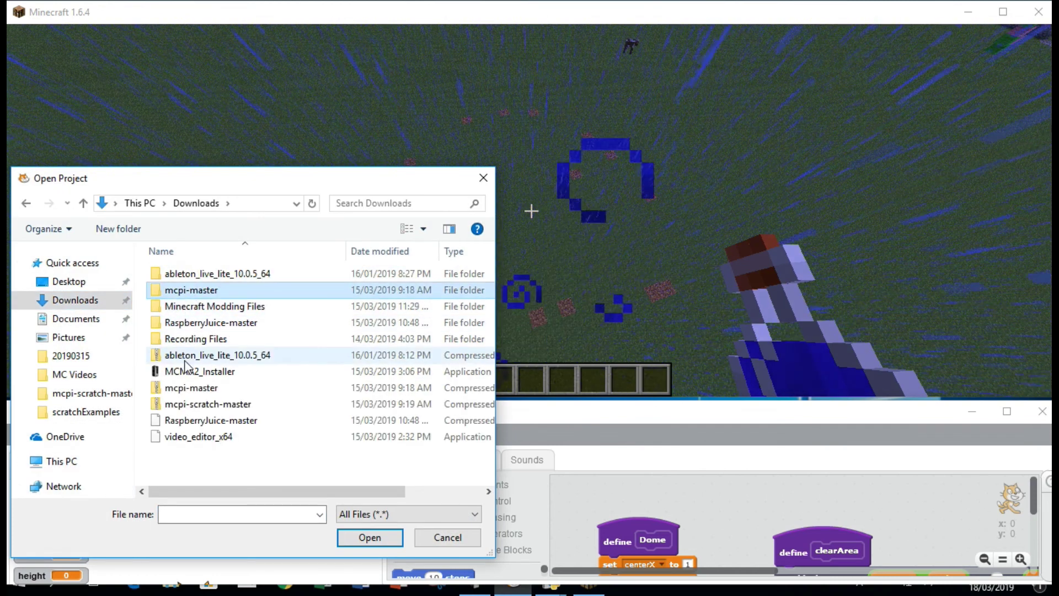
click(99, 283)
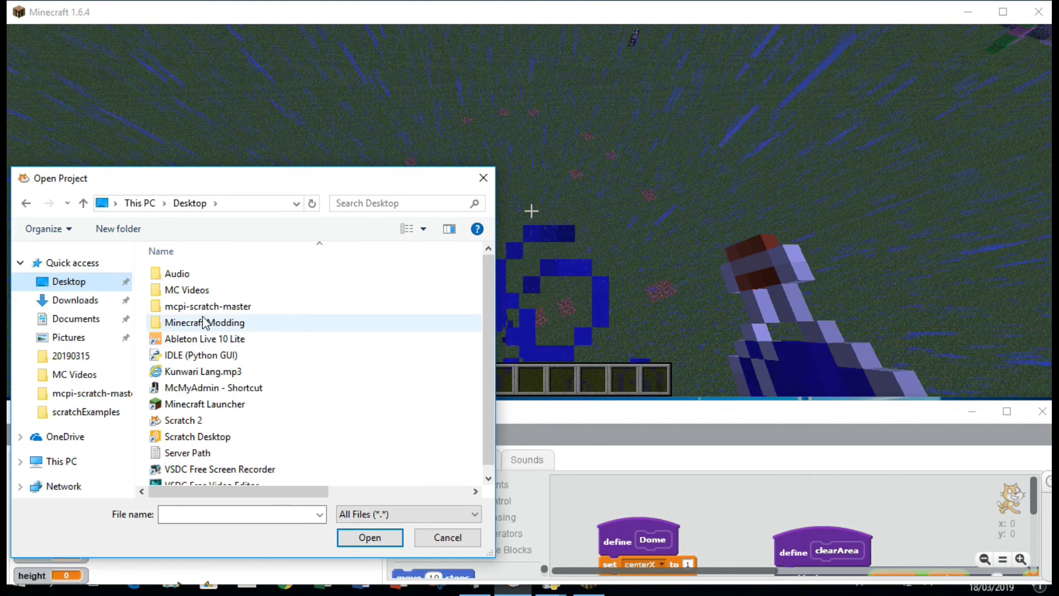
double_click(205, 307)
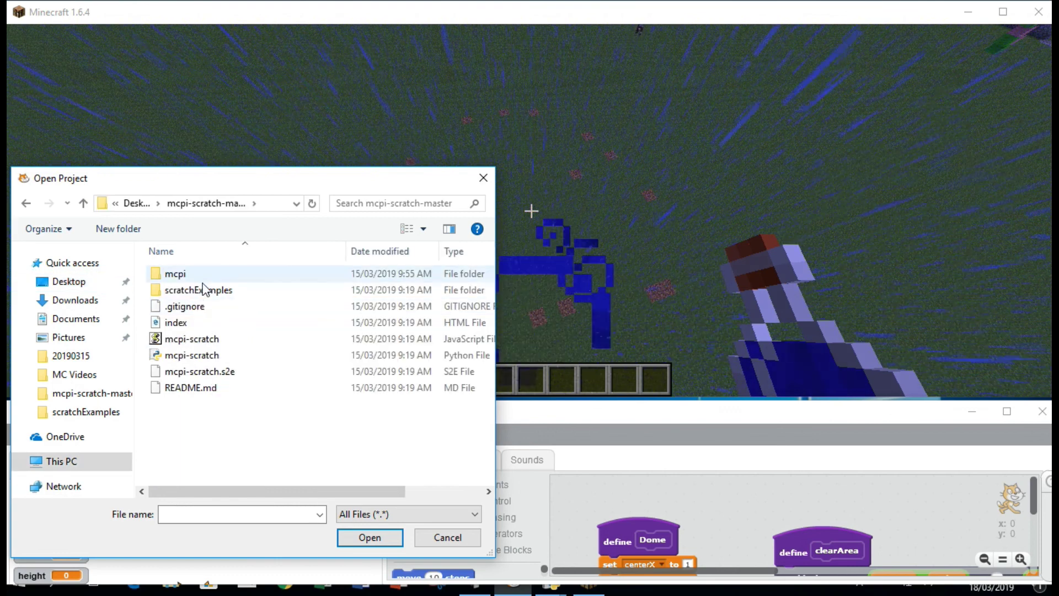
double_click(204, 291)
double_click(193, 306)
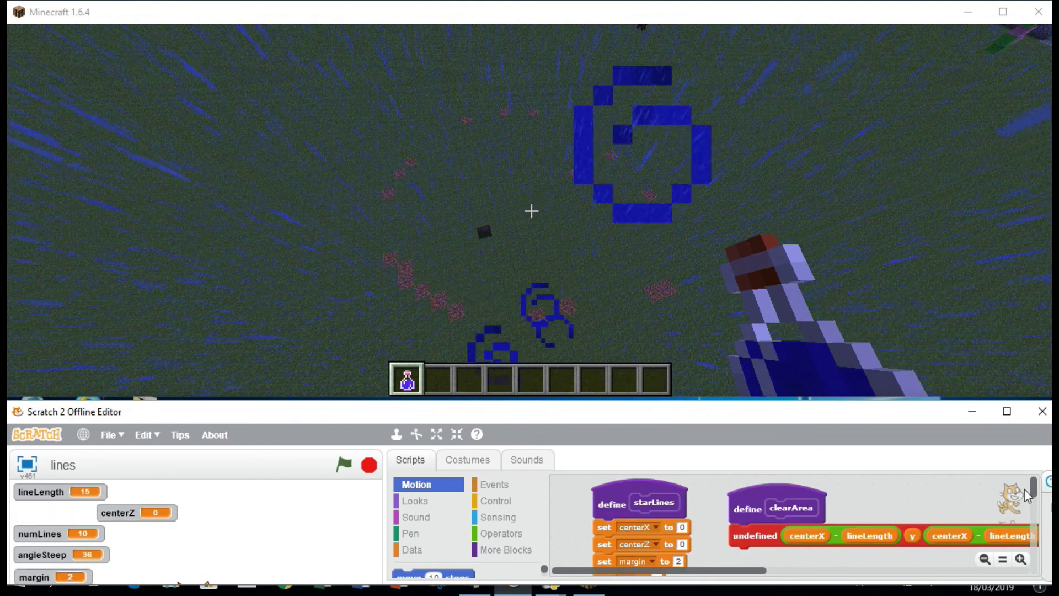
- Run the starLines script, clear the star with clearArea, and run starLines again
click(620, 501)
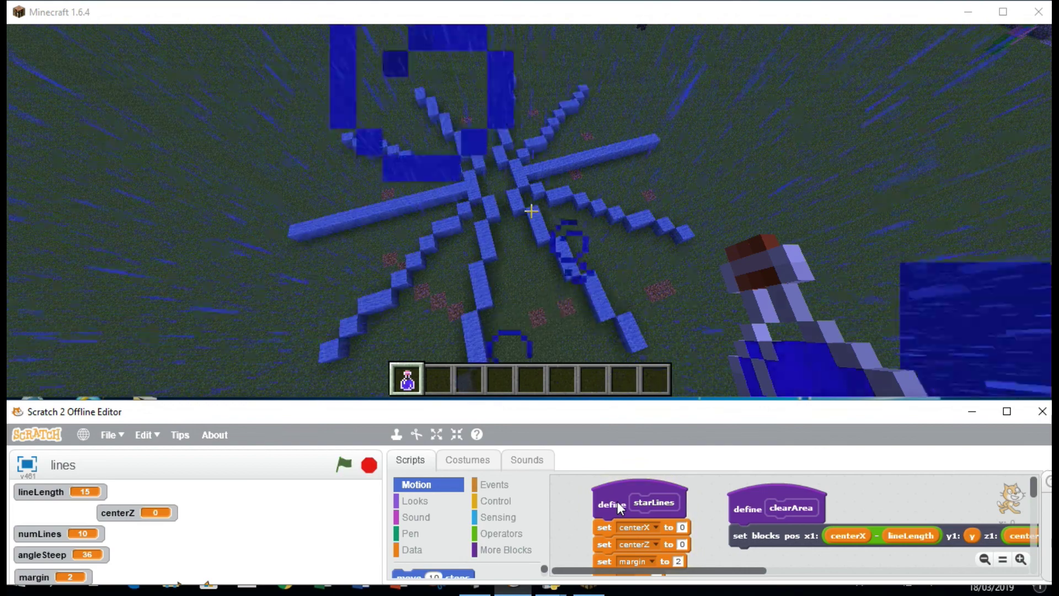
click(759, 500)
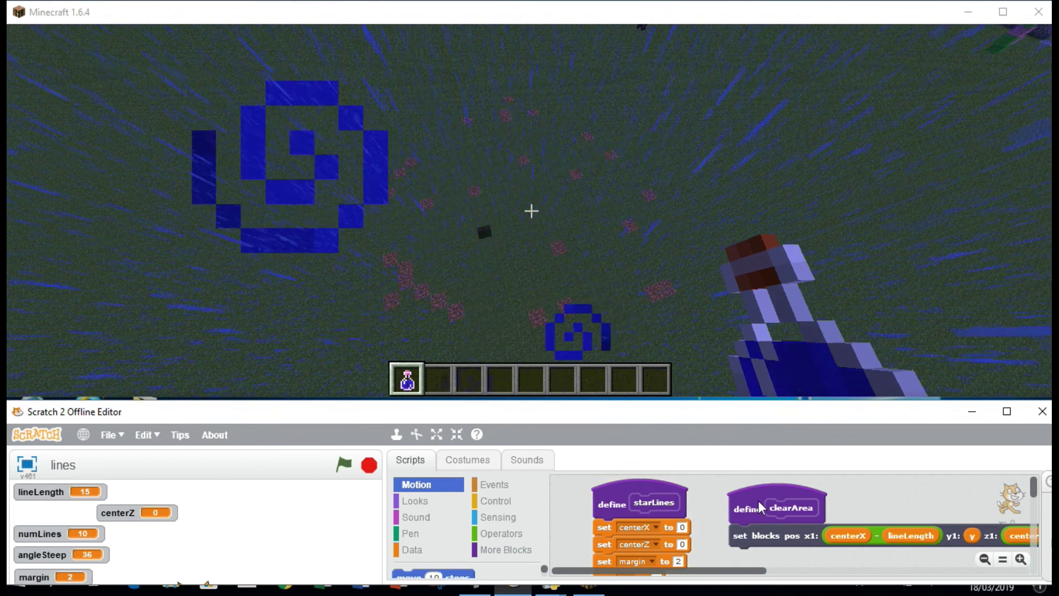
click(627, 509)
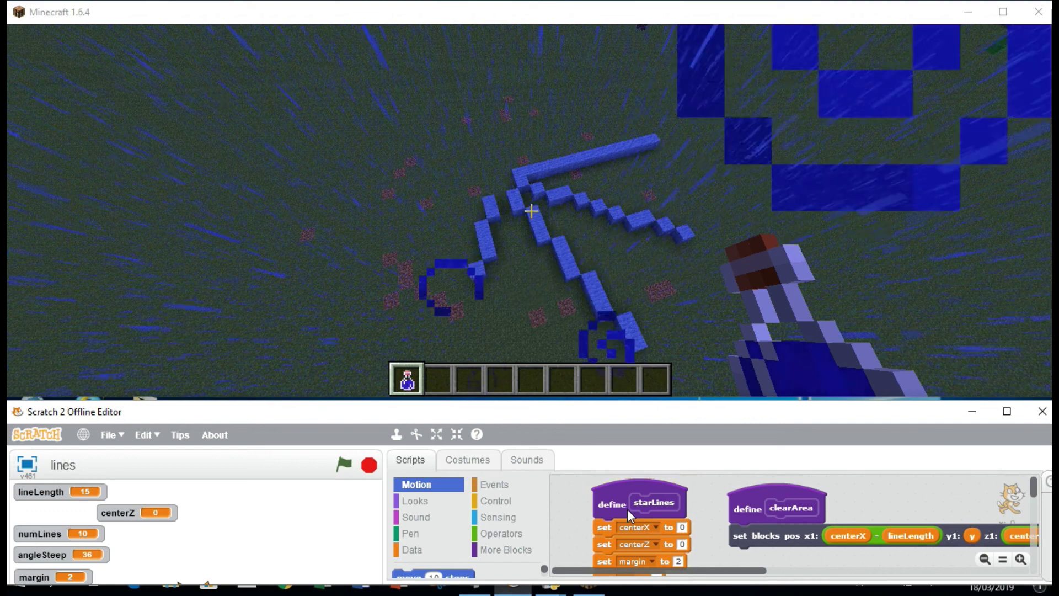